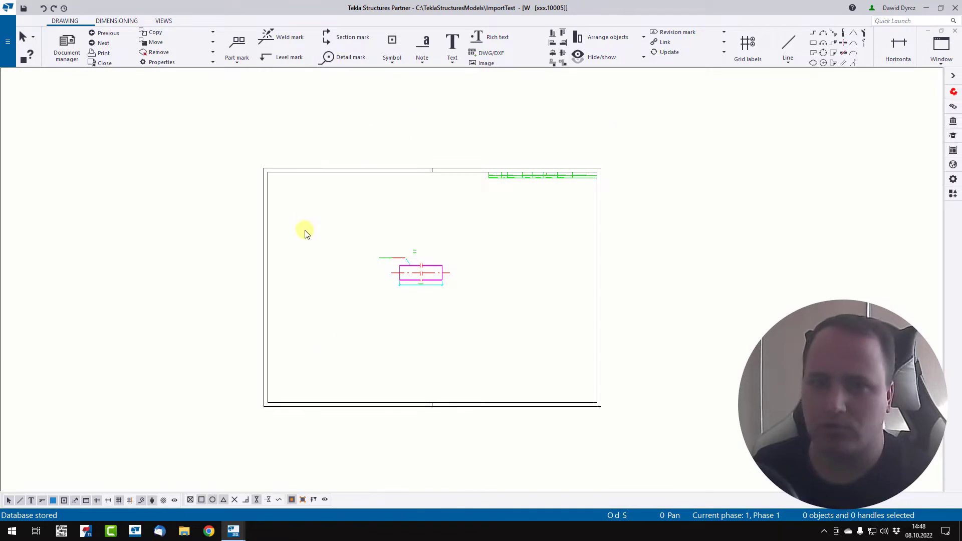
Step: Open Advanced Options at the Drawing View category and read the XS_BLACK_DRAWING_BACKGROUND description
{"action": "mouse_move", "coordinate": [307, 234]}
{"action": "middle_mouse_down"}
{"action": "mouse_move", "coordinate": [376, 158]}
{"action": "mouse_move", "coordinate": [339, 251]}
{"action": "mouse_move", "coordinate": [337, 189]}
{"action": "middle_mouse_up"}
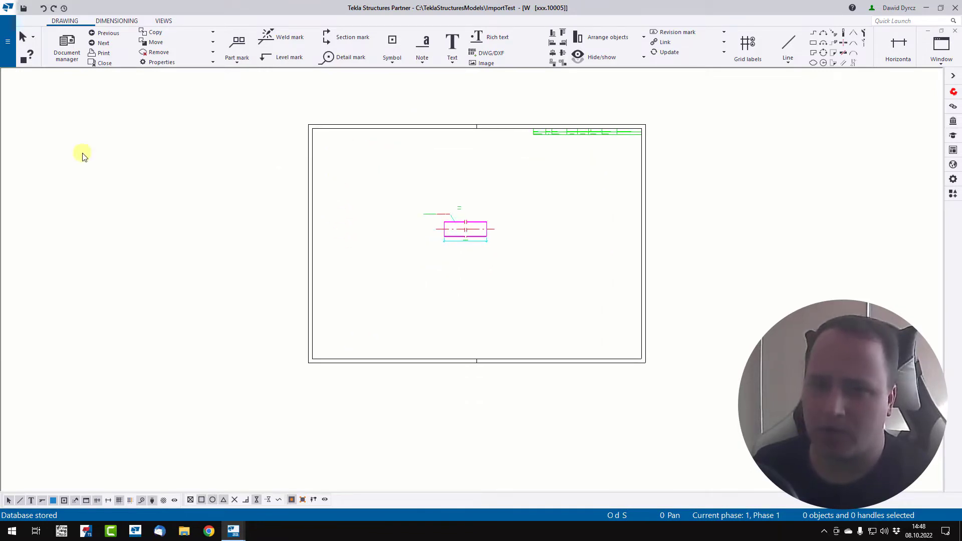
{"action": "left_click", "coordinate": [9, 43]}
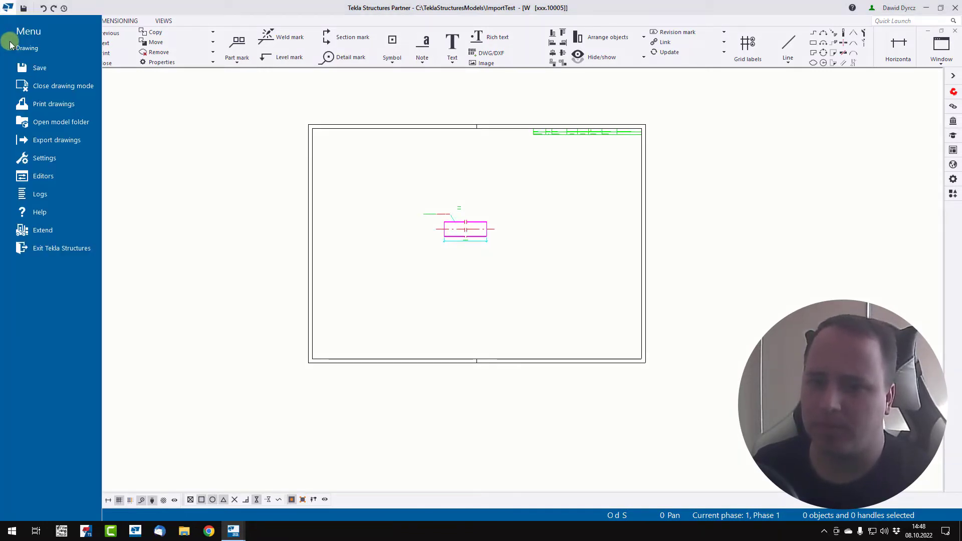
{"action": "left_click", "coordinate": [67, 159]}
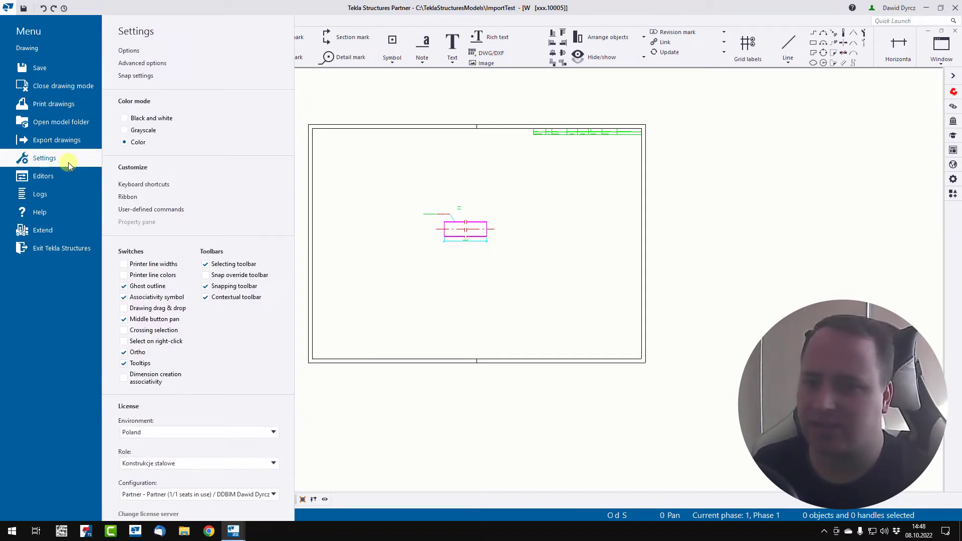
{"action": "left_click", "coordinate": [171, 63]}
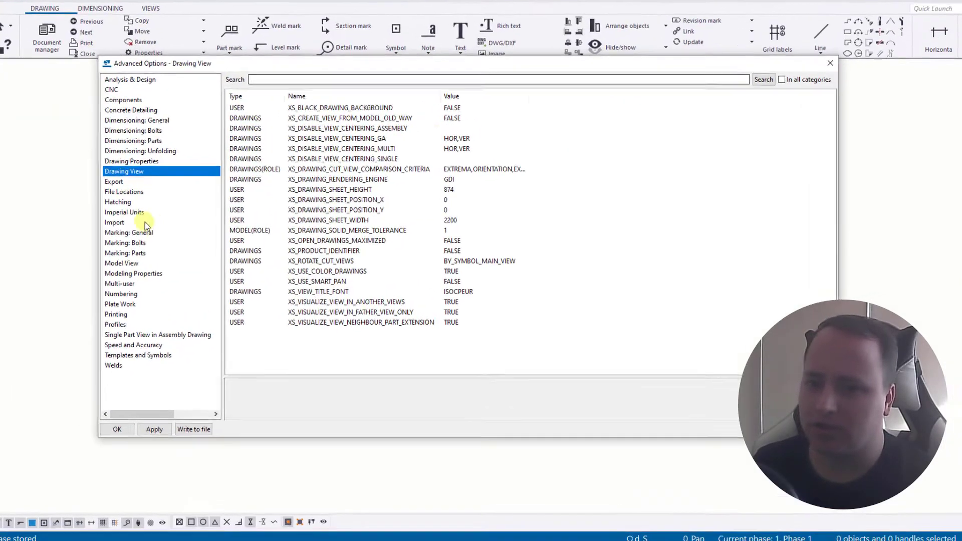
{"action": "left_click", "coordinate": [111, 181]}
{"action": "left_click", "coordinate": [133, 161]}
{"action": "left_click", "coordinate": [135, 171]}
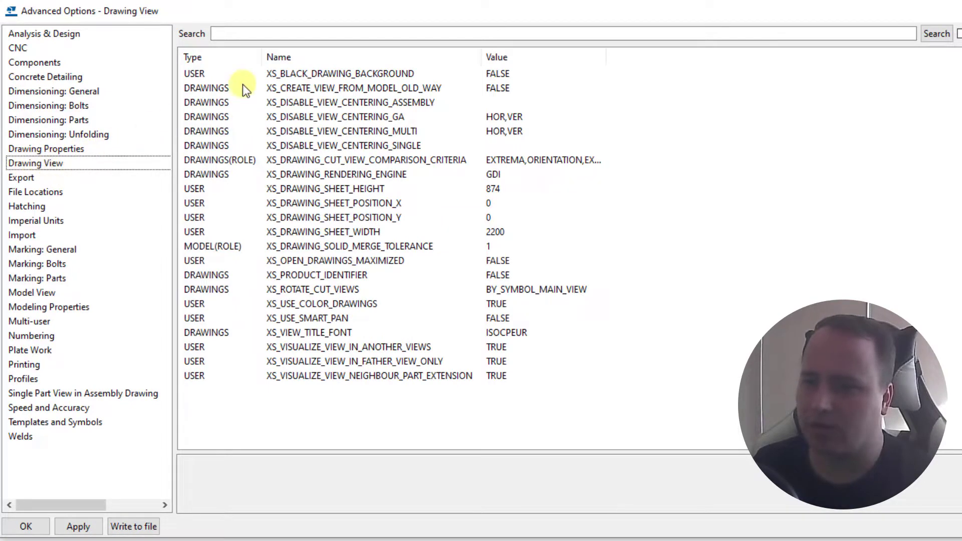
{"action": "left_click", "coordinate": [304, 75]}
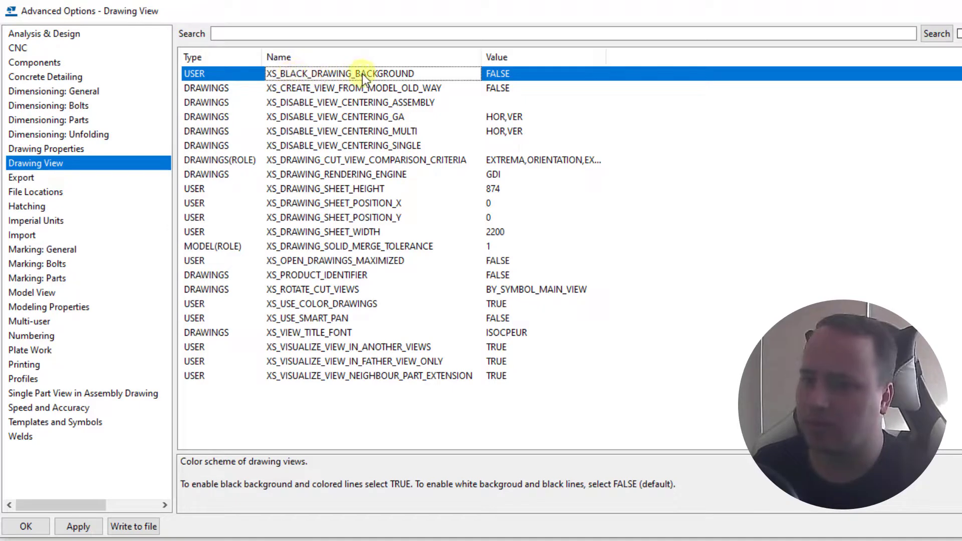
Step: Change XS_BLACK_DRAWING_BACKGROUND from FALSE to TRUE and apply it
{"action": "left_click", "coordinate": [515, 76]}
{"action": "left_click", "coordinate": [515, 76]}
{"action": "left_click", "coordinate": [509, 98]}
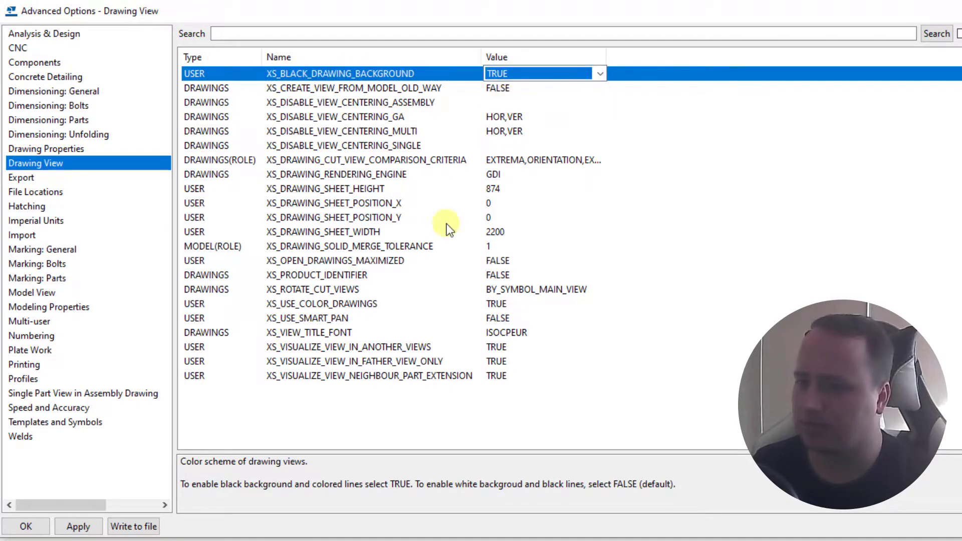
{"action": "left_click", "coordinate": [80, 527]}
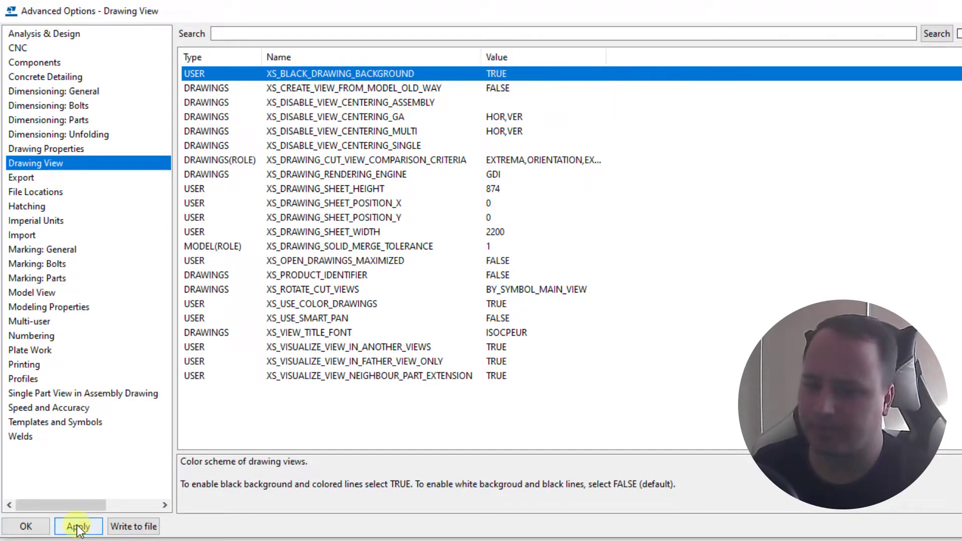
Step: Confirm the advanced options and close the drawing through Document manager to return to the 3d model
{"action": "left_click", "coordinate": [25, 527]}
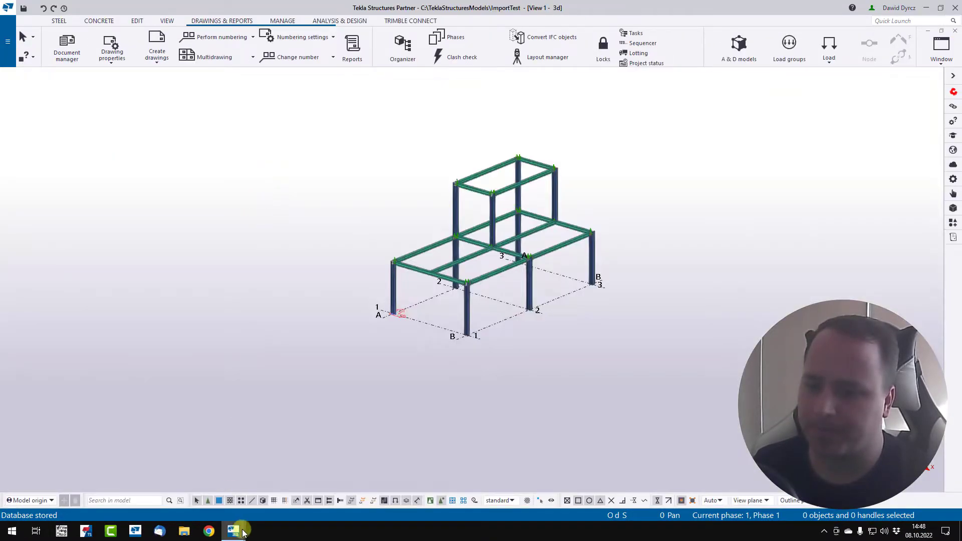
{"action": "mouse_move", "coordinate": [236, 530]}
{"action": "left_click", "coordinate": [279, 493]}
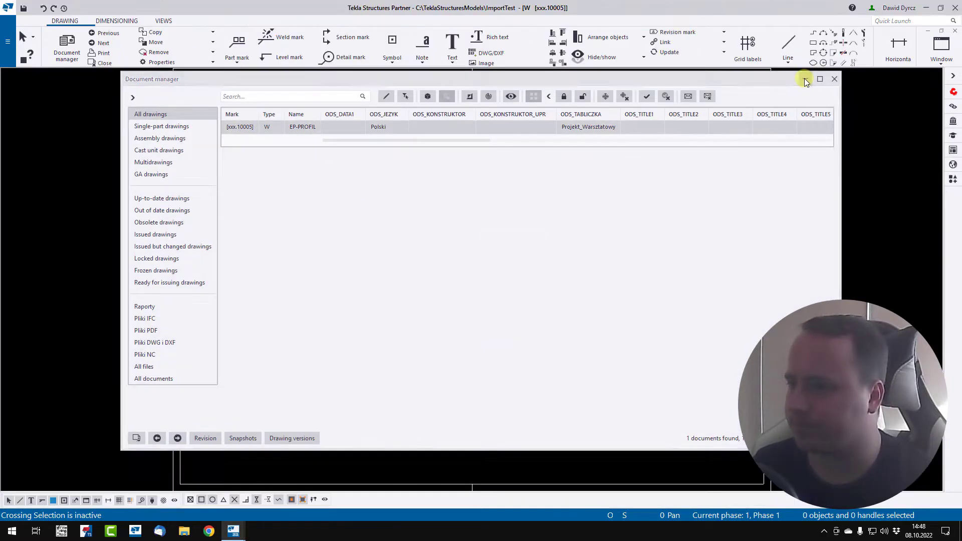
{"action": "left_click", "coordinate": [803, 78]}
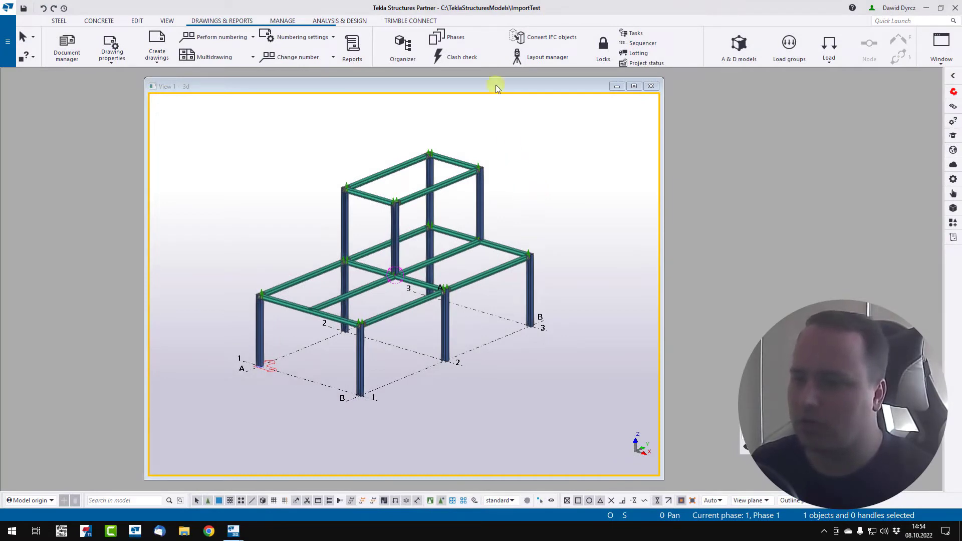
Step: Open Advanced Options at the Model View category
{"action": "mouse_move", "coordinate": [474, 86]}
{"action": "left_mouse_down"}
{"action": "mouse_move", "coordinate": [444, 89]}
{"action": "mouse_move", "coordinate": [479, 82]}
{"action": "left_mouse_up"}
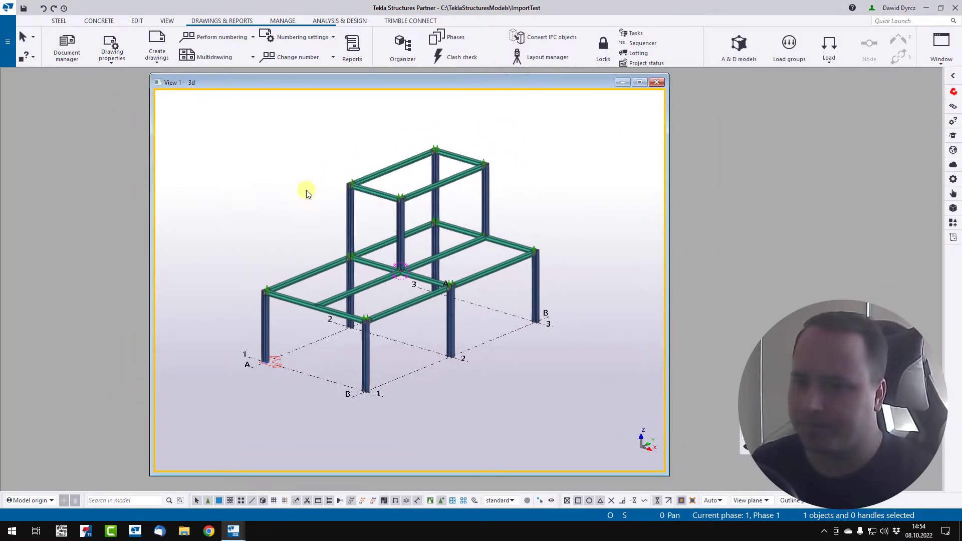
{"action": "left_click", "coordinate": [8, 41]}
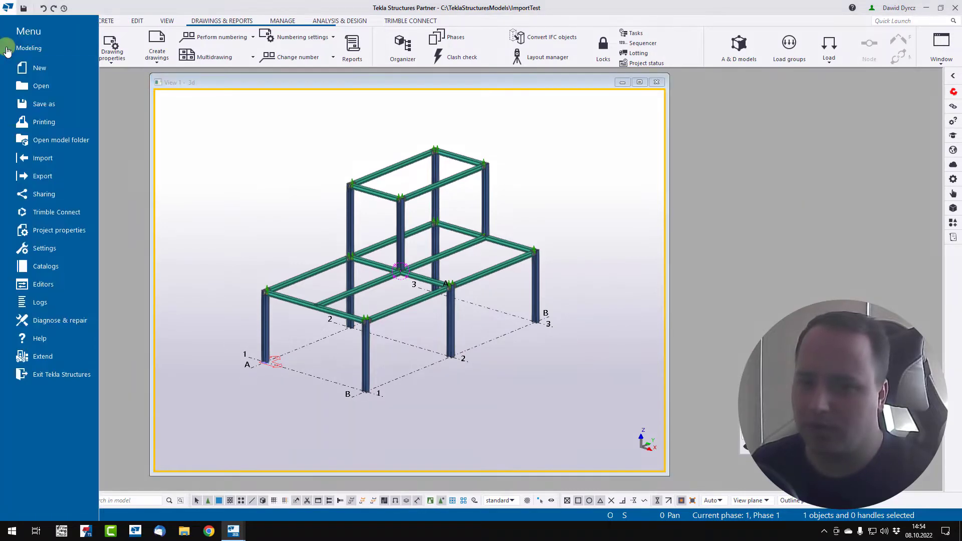
{"action": "left_click", "coordinate": [63, 249]}
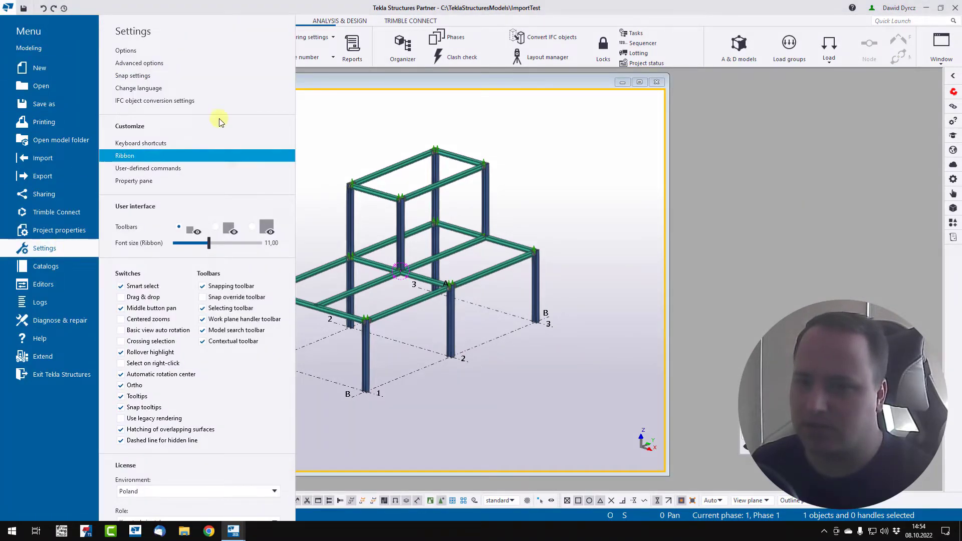
{"action": "left_click", "coordinate": [196, 61]}
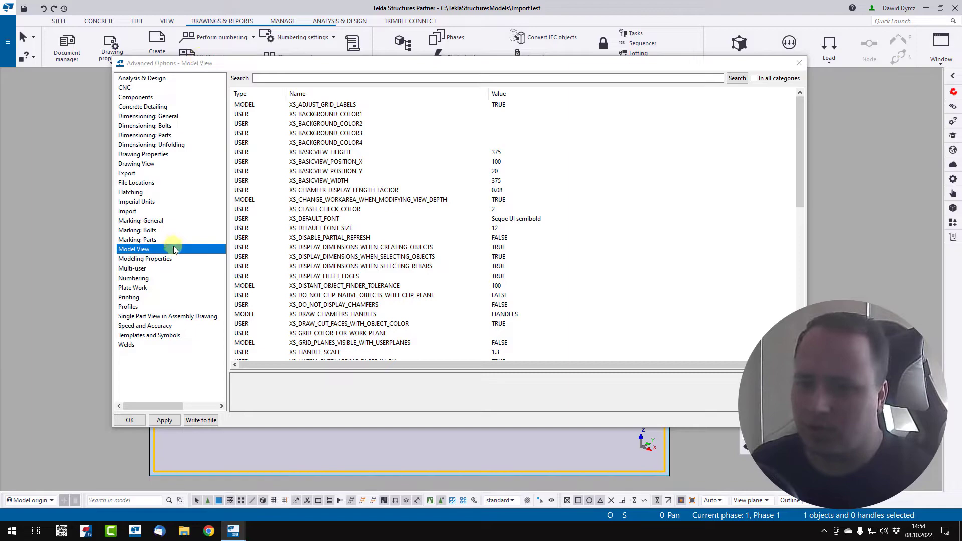
{"action": "left_click", "coordinate": [153, 230]}
{"action": "left_click", "coordinate": [152, 249]}
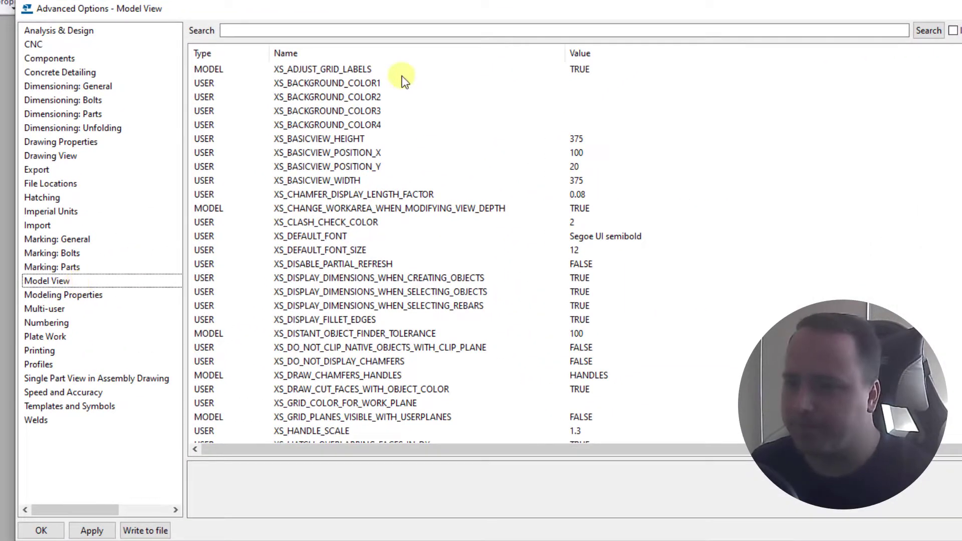
Step: Read which corner each of XS_BACKGROUND_COLOR1 through XS_BACKGROUND_COLOR4 controls
{"action": "left_click", "coordinate": [369, 83]}
{"action": "left_click", "coordinate": [364, 99]}
{"action": "left_click", "coordinate": [365, 112]}
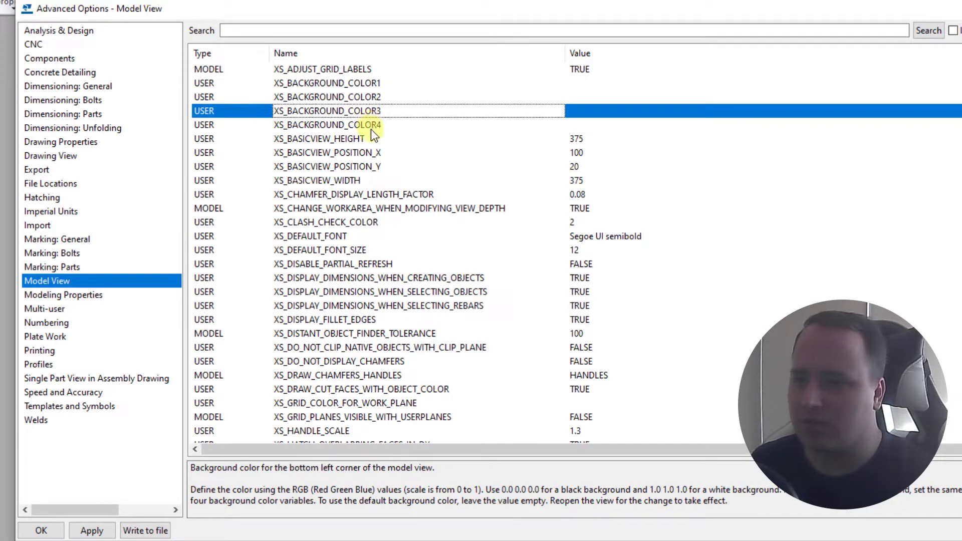
{"action": "left_click", "coordinate": [371, 127]}
{"action": "left_click", "coordinate": [377, 109]}
{"action": "left_click", "coordinate": [381, 96]}
{"action": "left_click", "coordinate": [349, 85]}
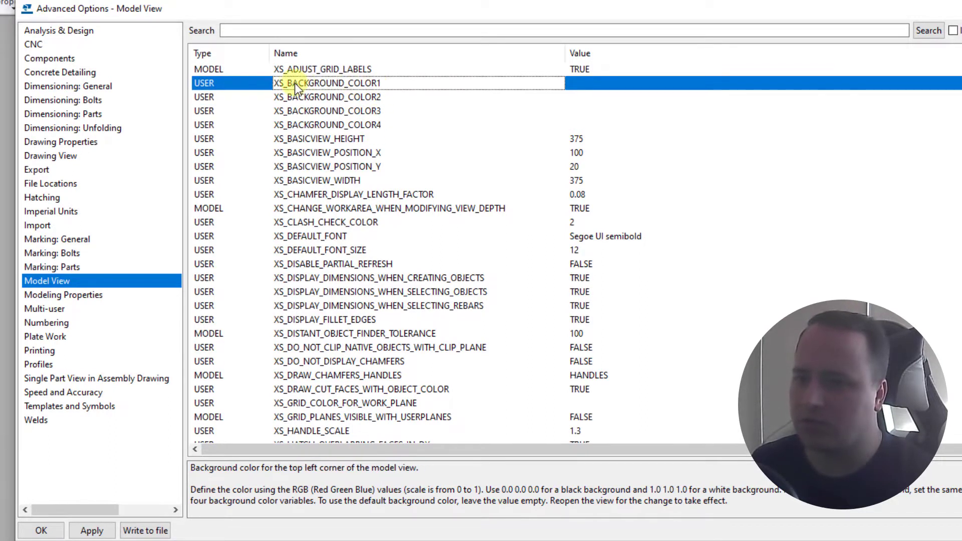
{"action": "left_click", "coordinate": [387, 97]}
{"action": "left_click", "coordinate": [383, 111]}
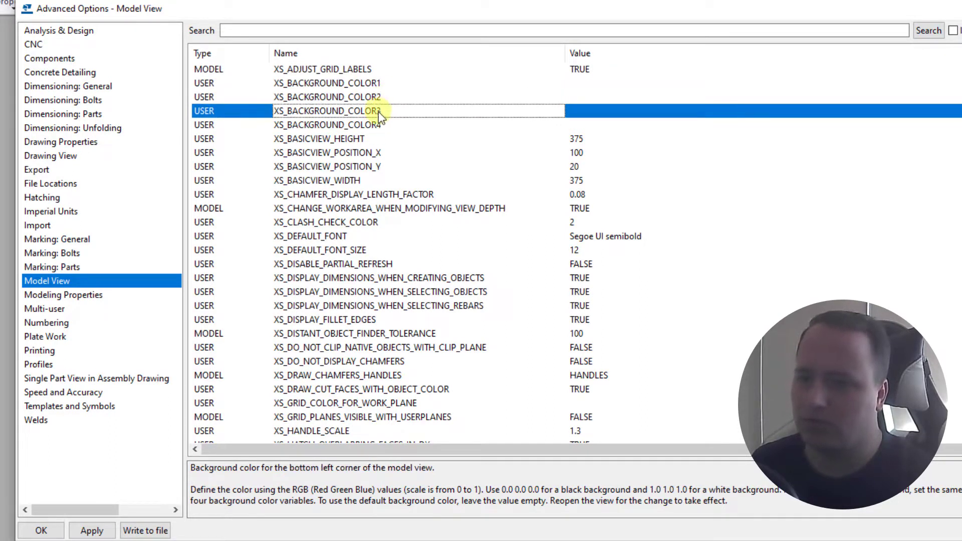
{"action": "left_click", "coordinate": [383, 124]}
{"action": "left_click", "coordinate": [382, 85]}
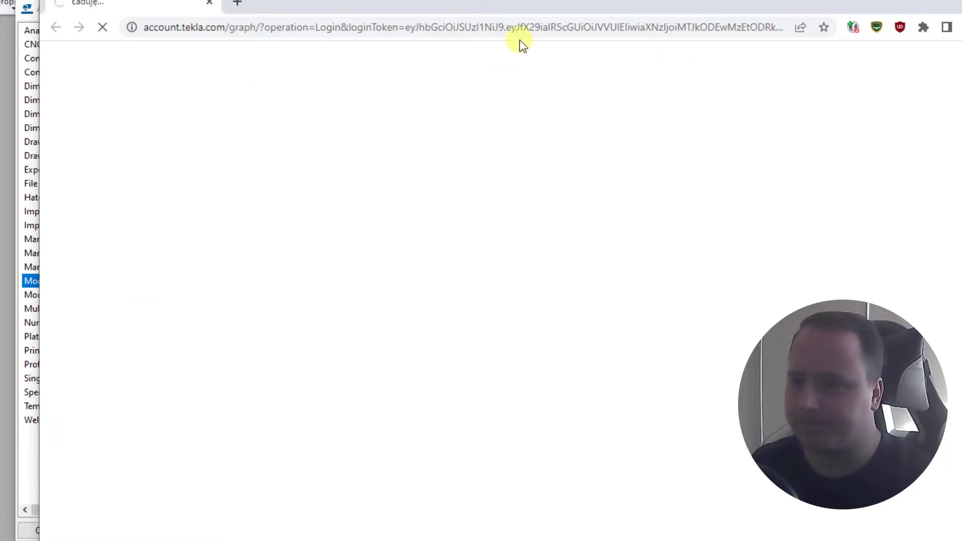
{"action": "scroll", "coordinate": [653, 398], "scroll_direction": "up", "scroll_amount": 1}
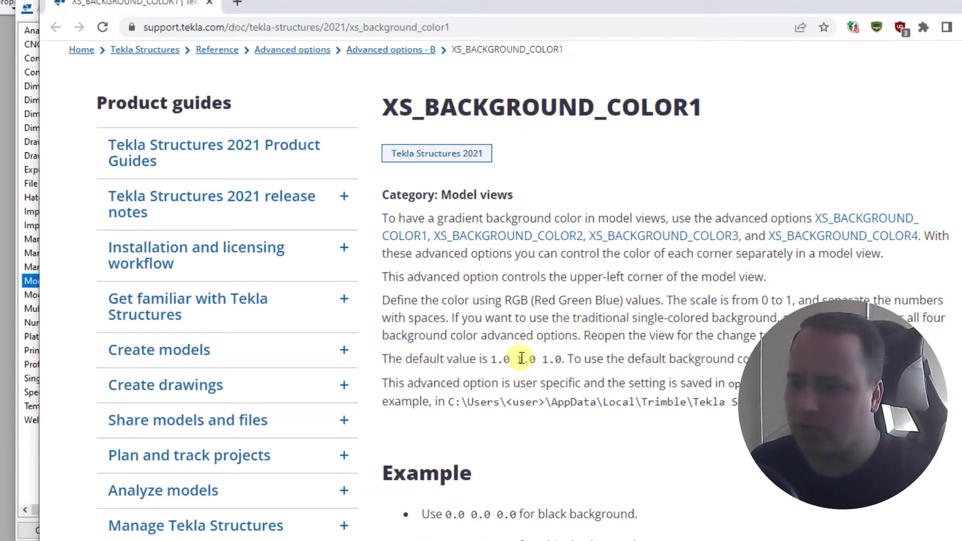
{"action": "left_click_drag", "start_coordinate": [491, 360], "coordinate": [567, 359]}
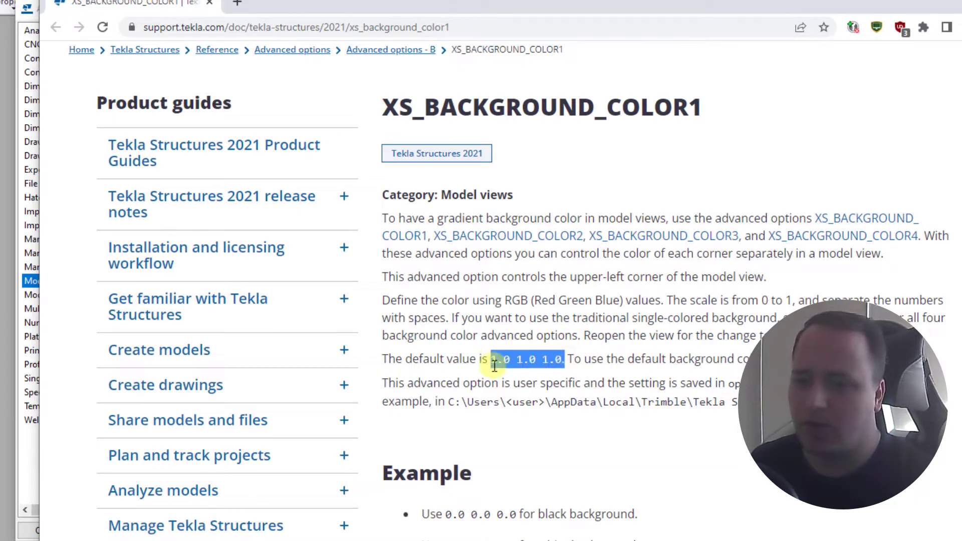
{"action": "left_click", "coordinate": [769, 301]}
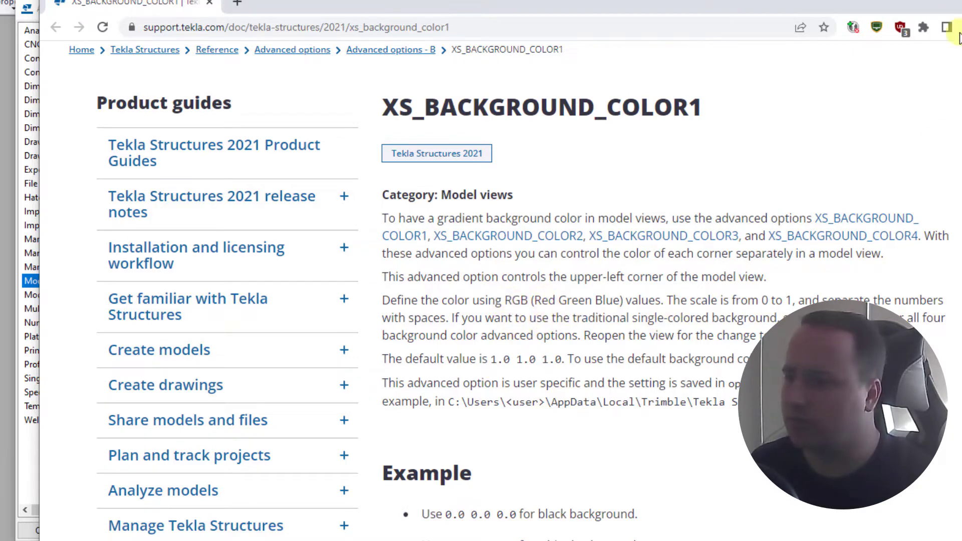
{"action": "left_click", "coordinate": [936, 3]}
{"action": "left_click", "coordinate": [597, 85]}
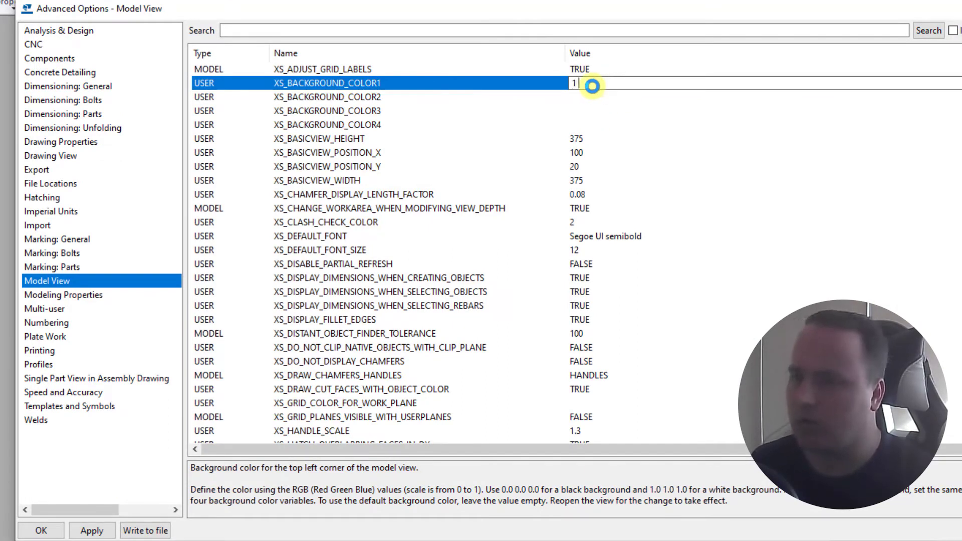
Step: Commit 1 1 1 as the top-left background colour, apply, and close the options
{"action": "key", "text": "Return"}
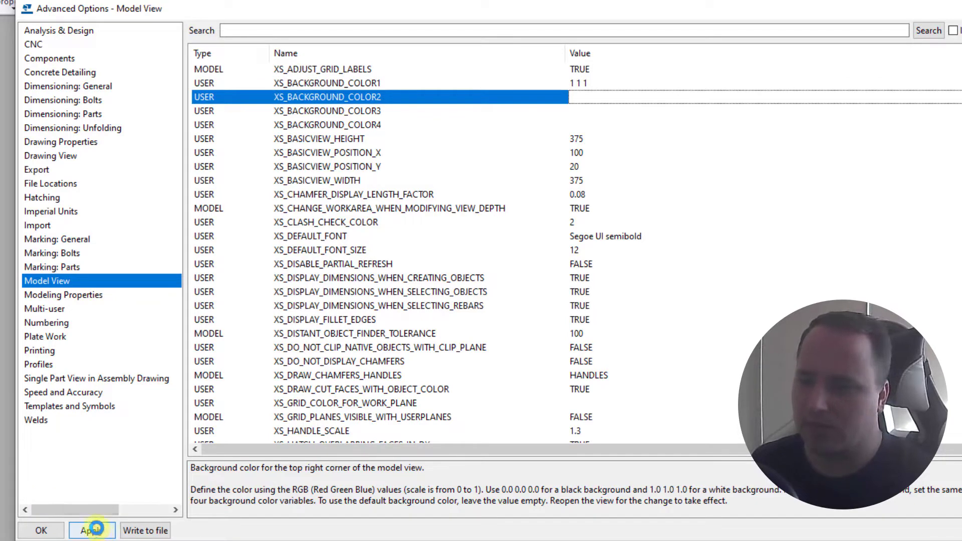
{"action": "left_click", "coordinate": [92, 530]}
{"action": "left_click", "coordinate": [40, 530]}
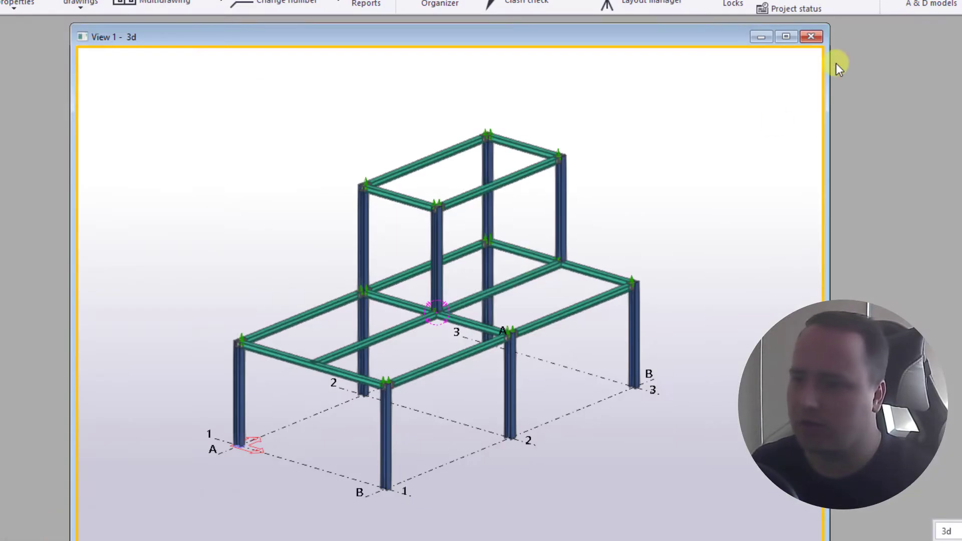
Step: Reopen the 3d view from the View list so the frame shows the new background
{"action": "left_click", "coordinate": [812, 38]}
{"action": "left_click", "coordinate": [70, 51]}
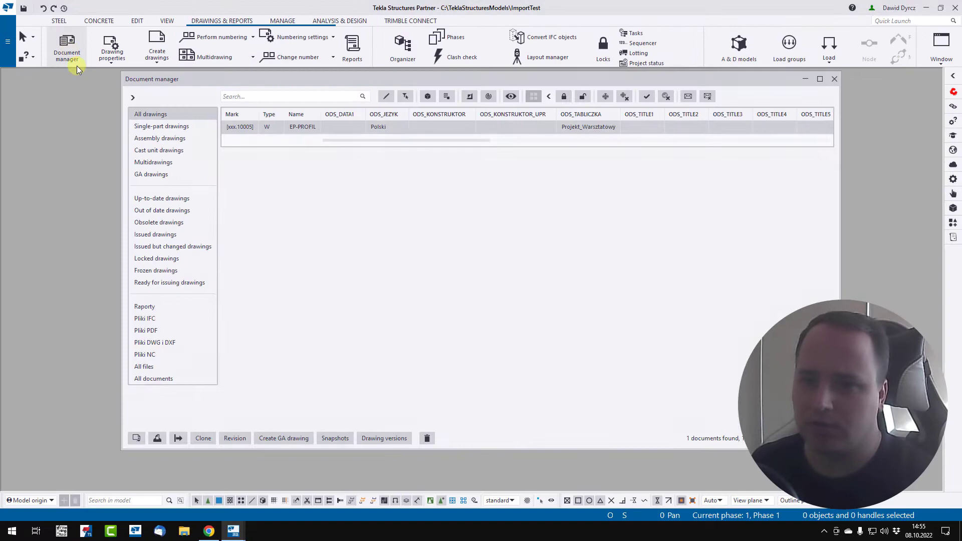
{"action": "left_click", "coordinate": [834, 78]}
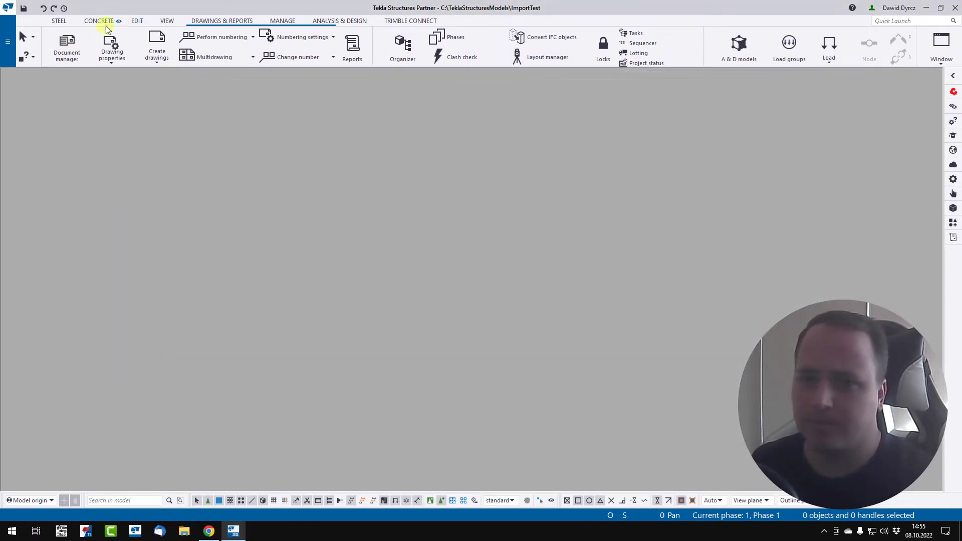
{"action": "left_click", "coordinate": [167, 20]}
{"action": "left_click", "coordinate": [64, 50]}
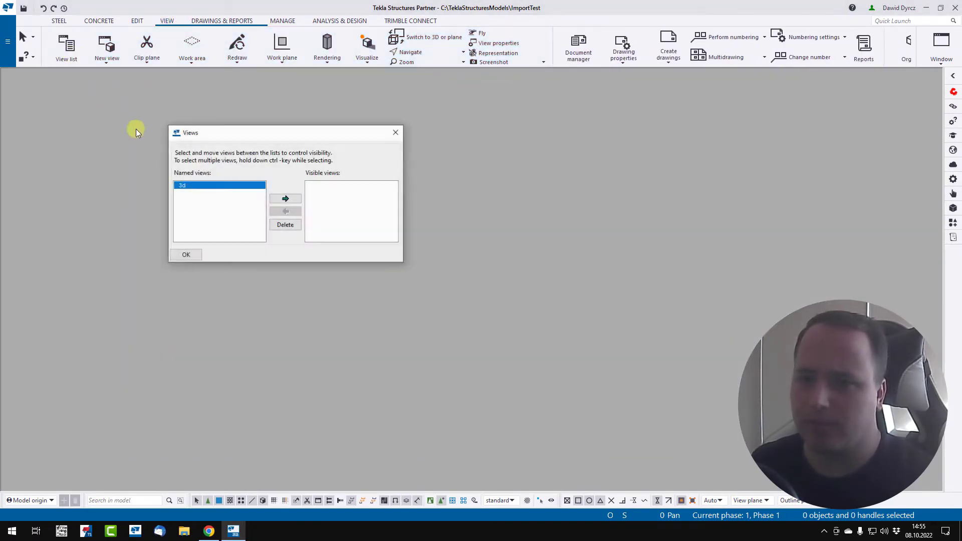
{"action": "left_click", "coordinate": [286, 199]}
{"action": "left_click", "coordinate": [396, 133]}
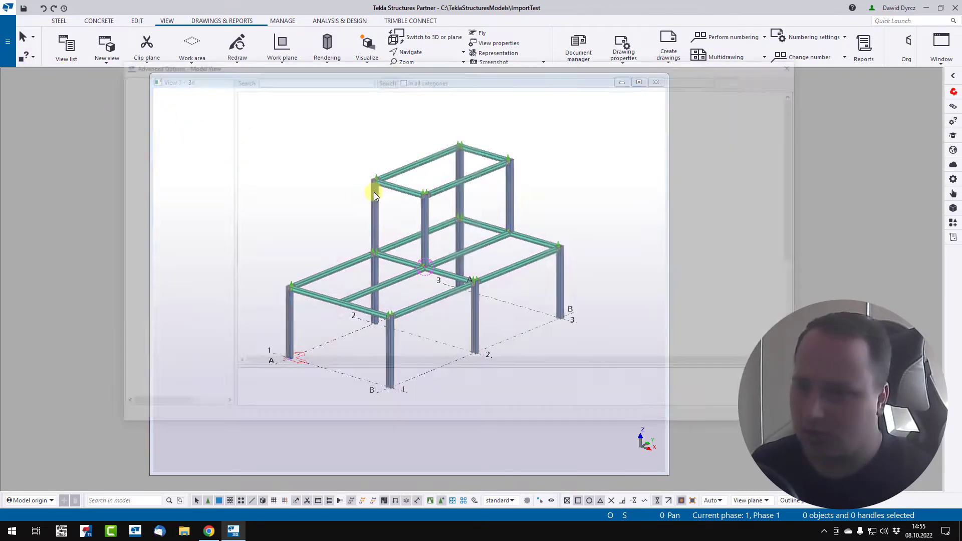
Step: Set XS_BACKGROUND_COLOR1 to 0 0 0 in the Model View options and accept
{"action": "key", "text": "ctrl+e"}
{"action": "left_click", "coordinate": [520, 116]}
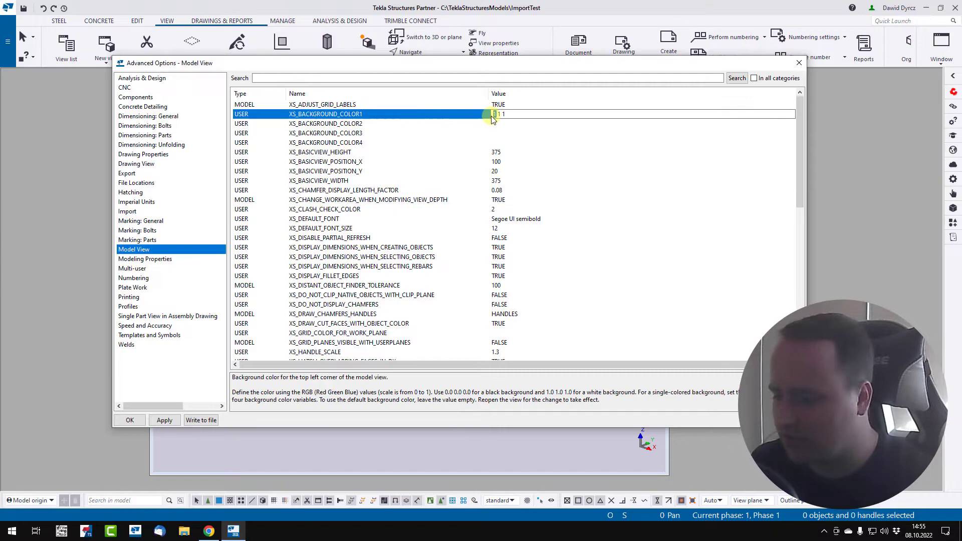
{"action": "type", "text": "0 0"}
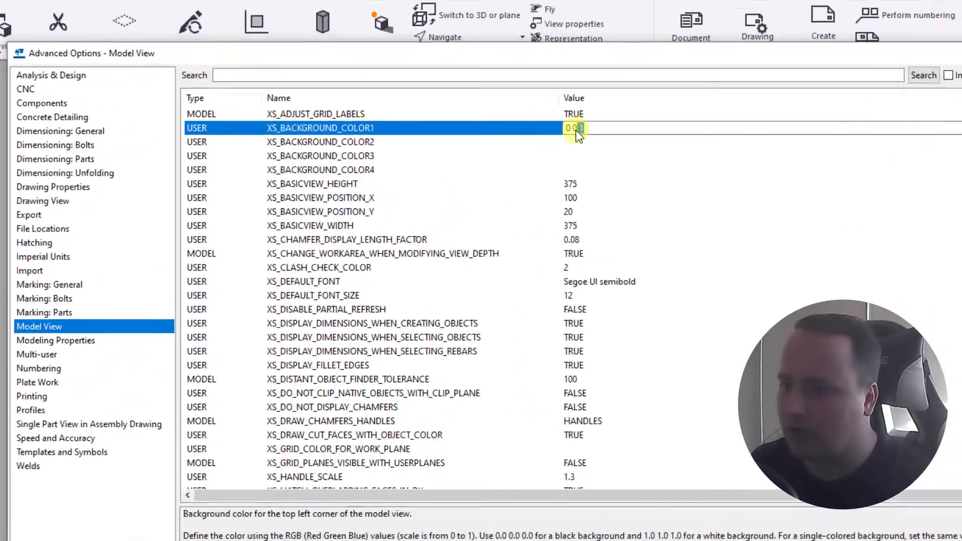
{"action": "double_click", "coordinate": [503, 114]}
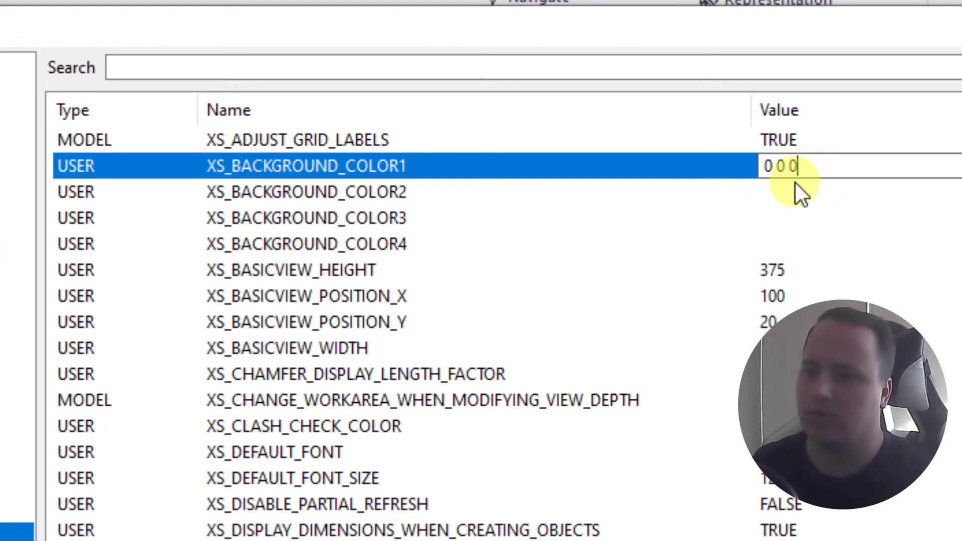
{"action": "left_click", "coordinate": [795, 184]}
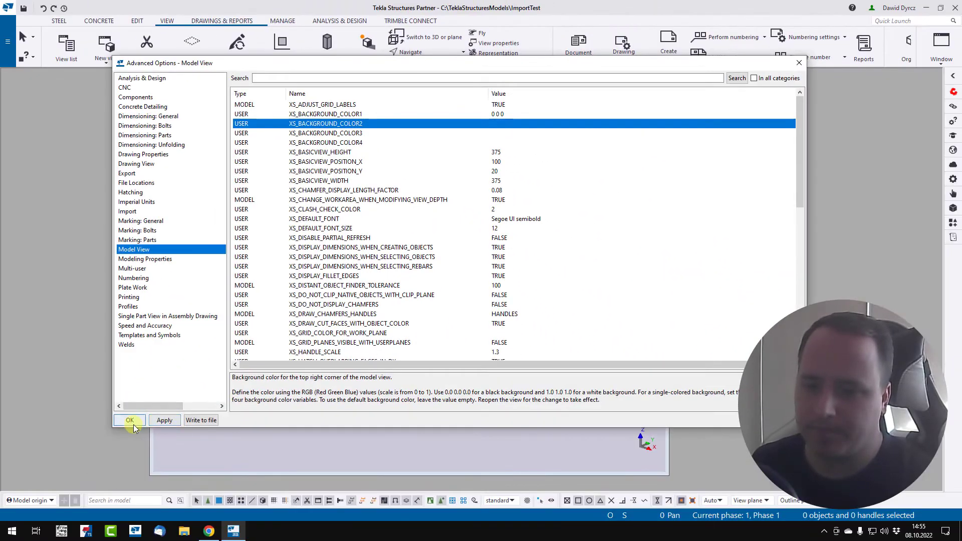
{"action": "left_click", "coordinate": [128, 478]}
Step: Reopen the 3d view from the View list to show the black-to-white gradient
{"action": "left_click", "coordinate": [656, 83]}
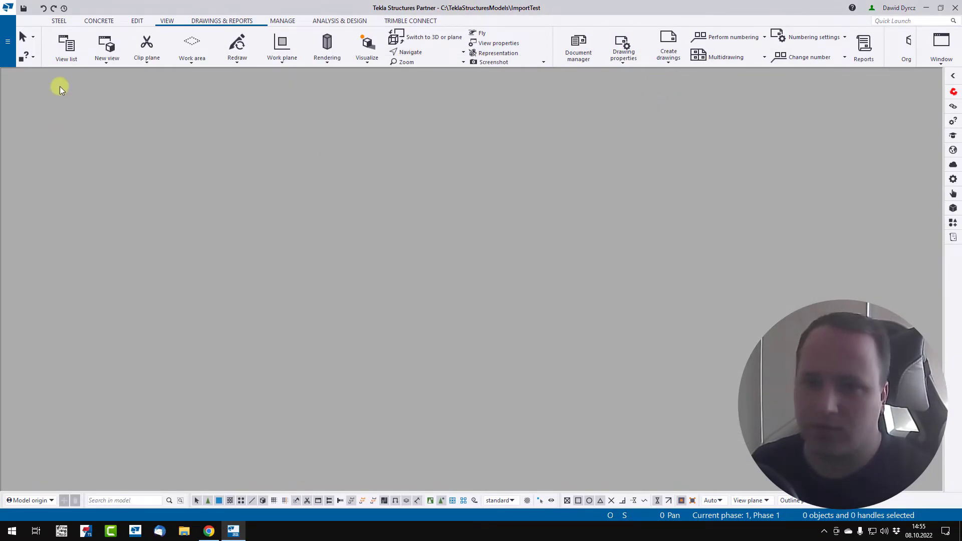
{"action": "left_click", "coordinate": [66, 50]}
{"action": "left_click", "coordinate": [287, 199]}
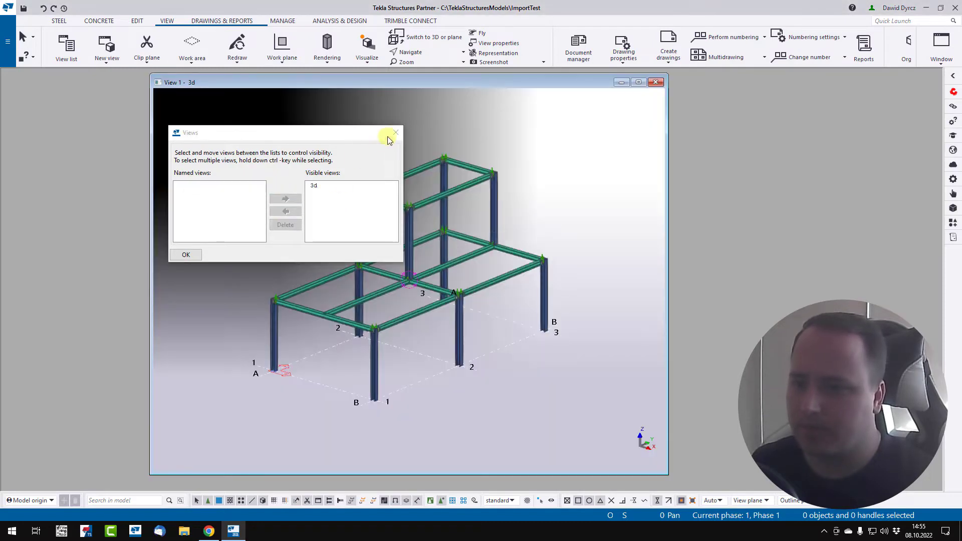
{"action": "left_click", "coordinate": [397, 134]}
{"action": "left_click_drag", "start_coordinate": [392, 83], "coordinate": [430, 83]}
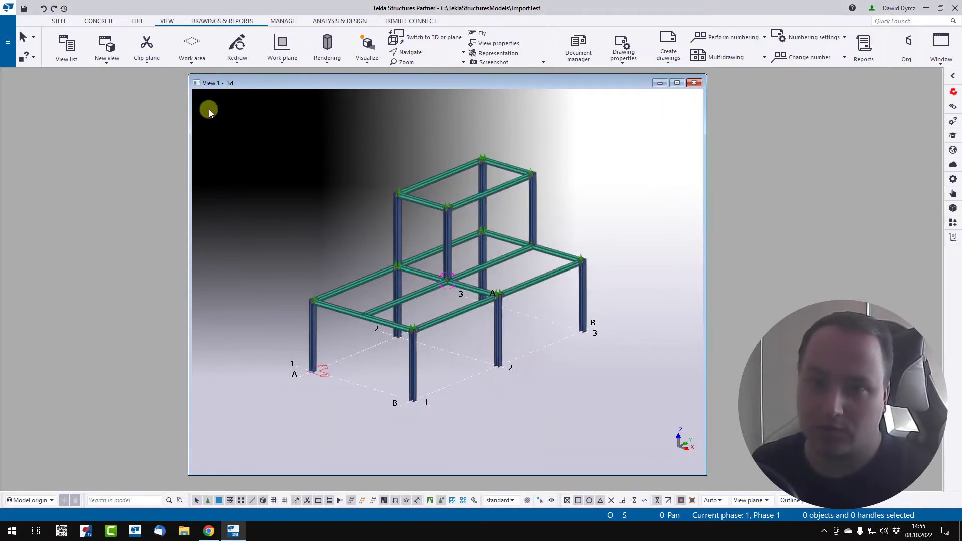
{"action": "scroll", "coordinate": [319, 200], "scroll_direction": "down", "scroll_amount": 1}
{"action": "scroll", "coordinate": [579, 275], "scroll_direction": "down", "scroll_amount": 2}
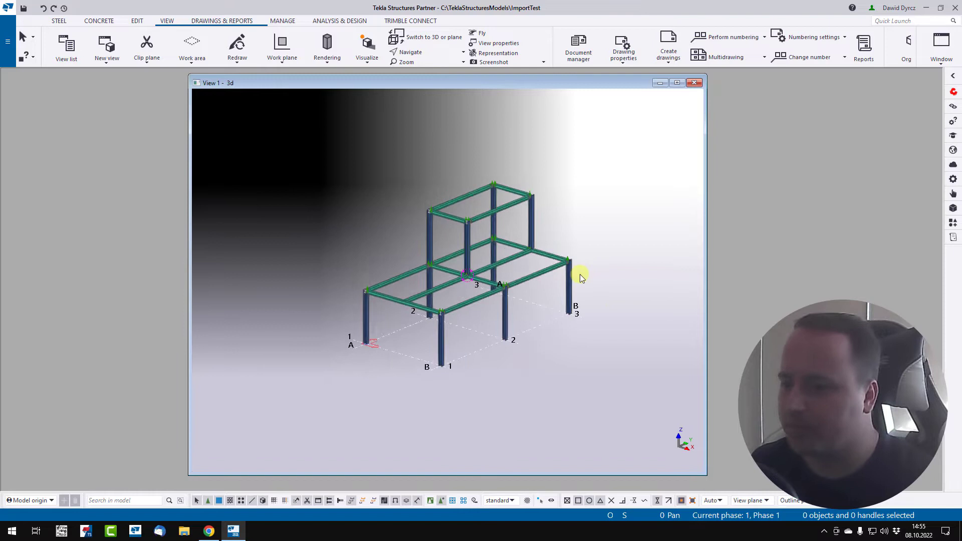
{"action": "middle_click_drag", "start_coordinate": [270, 149], "coordinate": [248, 151]}
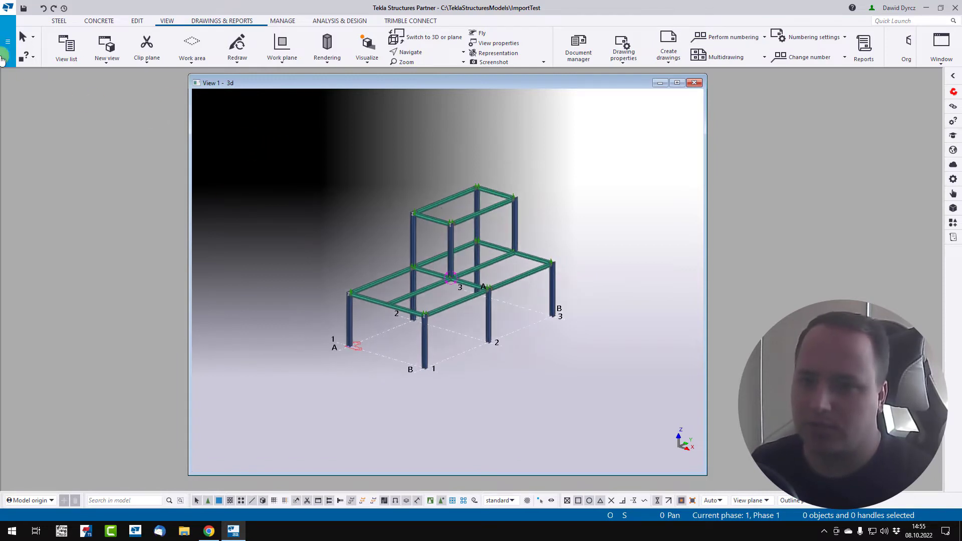
Step: Launch Paint from the Start menu search
{"action": "left_click", "coordinate": [6, 534]}
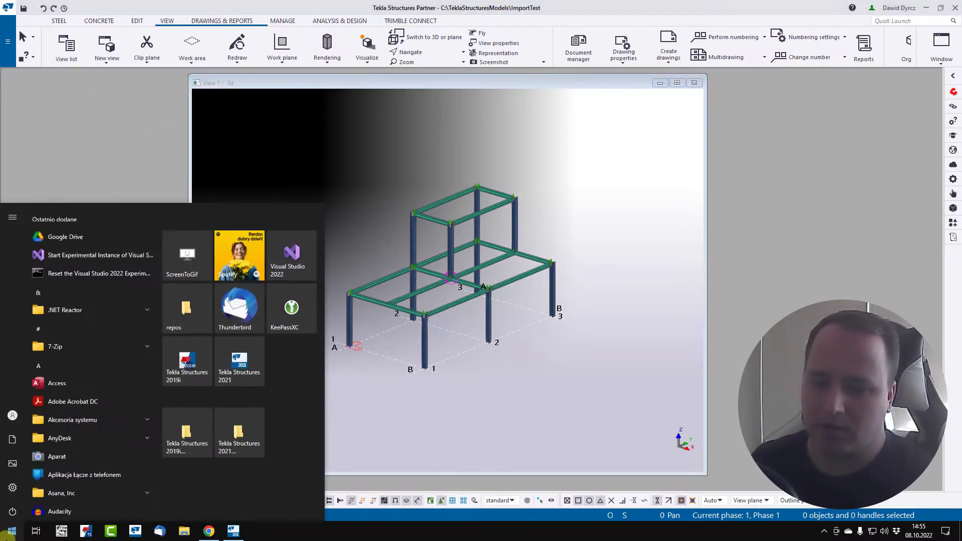
{"action": "type", "text": "paint"}
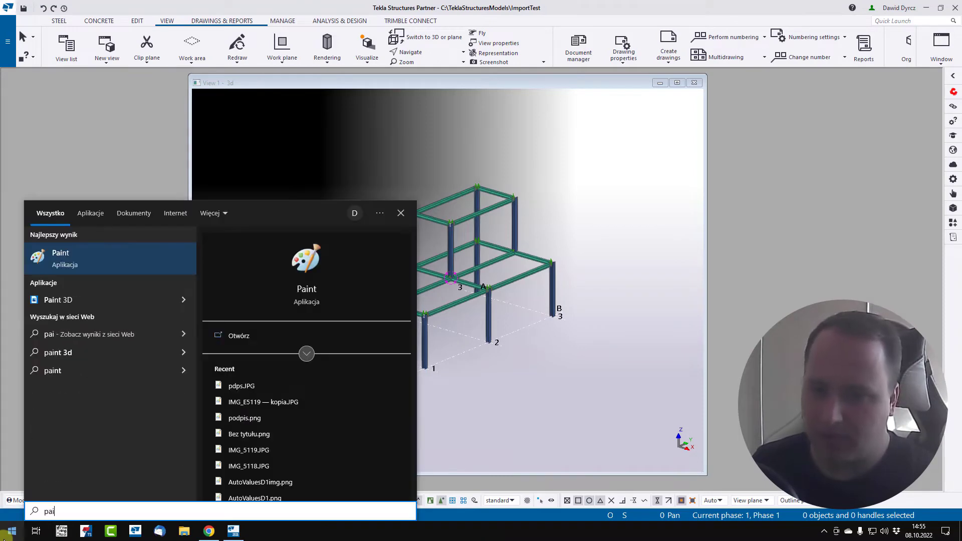
{"action": "key", "text": "Return"}
Step: Mix a light green of RGB 95, 250, 156 in Paint's Edit Colors dialog
{"action": "left_click", "coordinate": [645, 123]}
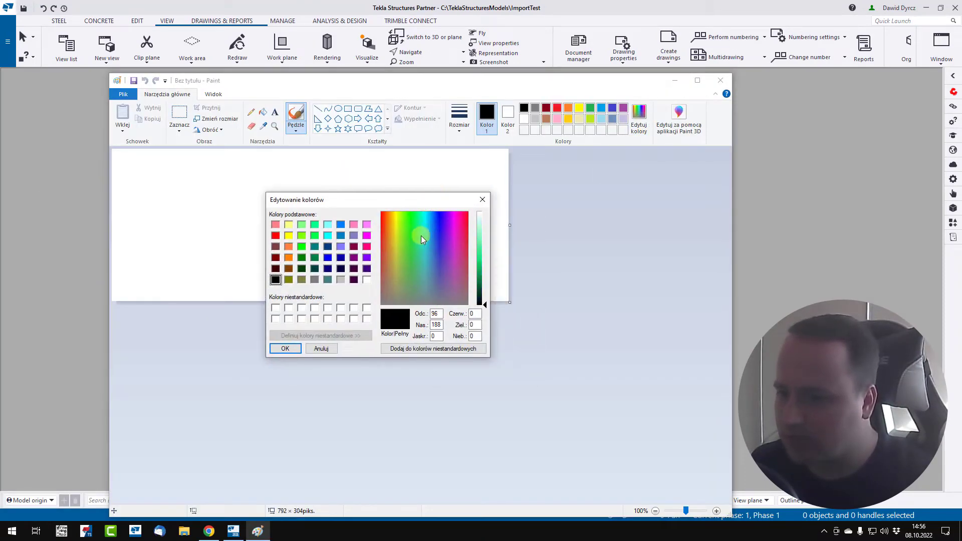
{"action": "left_click_drag", "start_coordinate": [486, 301], "coordinate": [487, 236]}
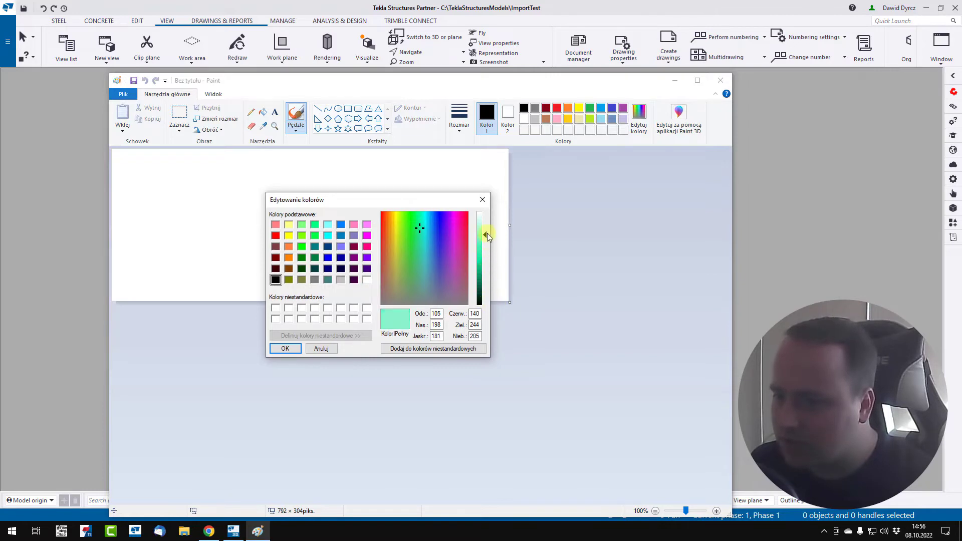
{"action": "left_click", "coordinate": [409, 217]}
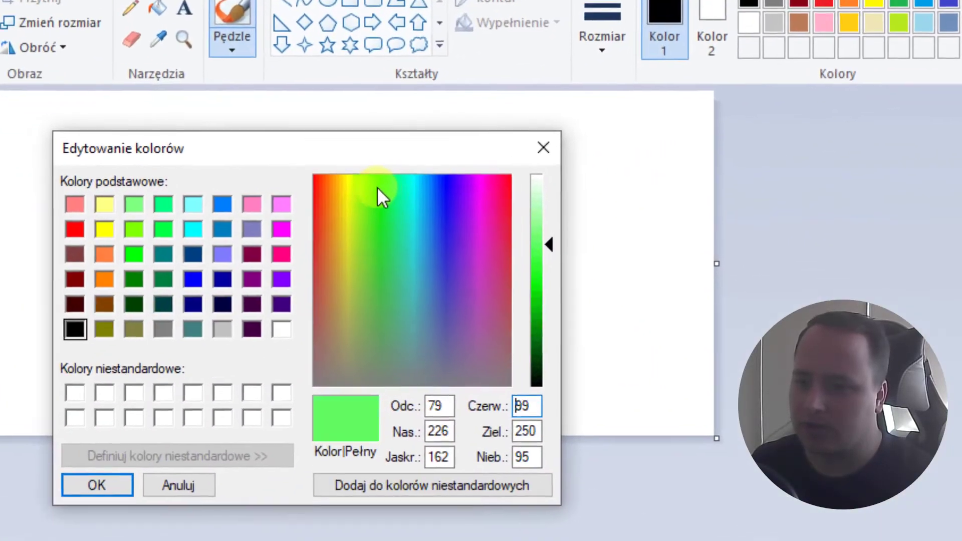
{"action": "left_click_drag", "start_coordinate": [377, 187], "coordinate": [393, 187]}
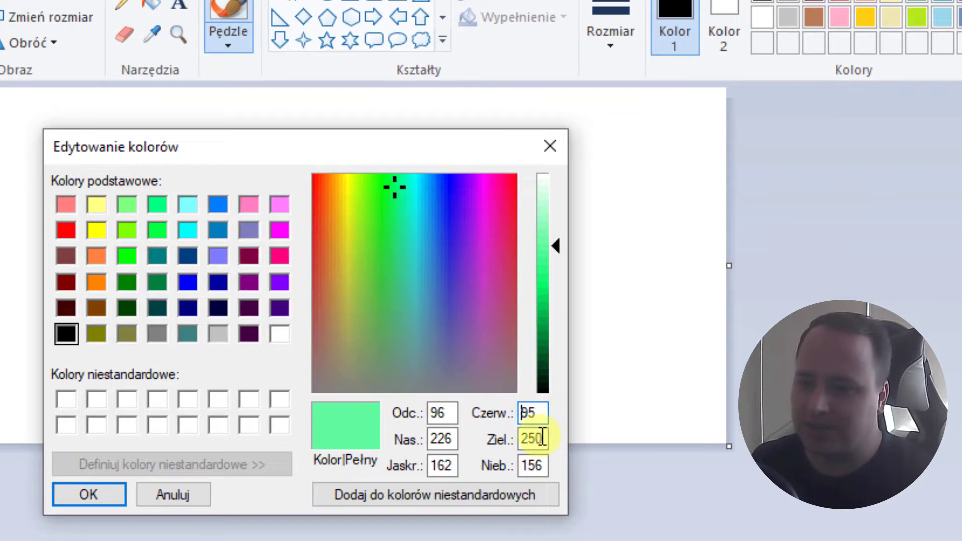
{"action": "left_click_drag", "start_coordinate": [529, 437], "coordinate": [522, 439]}
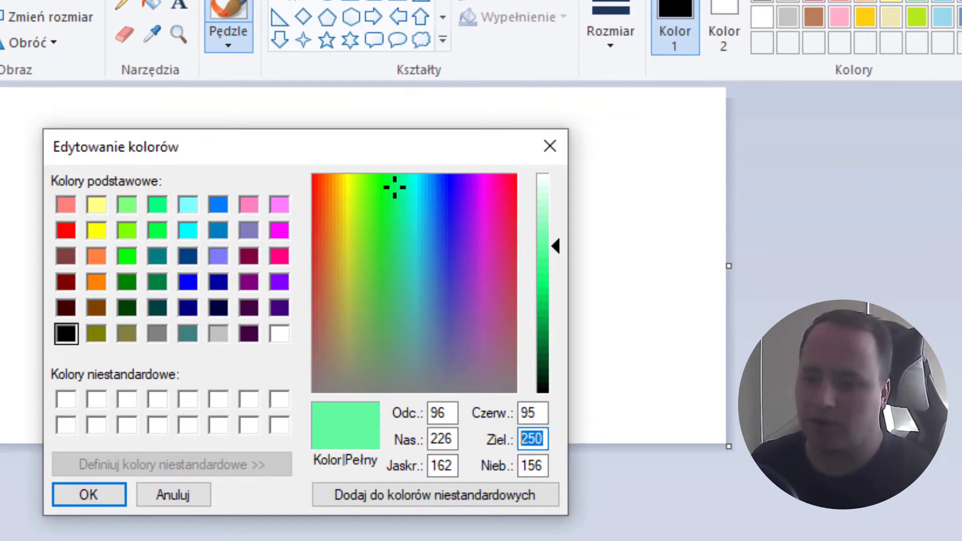
Step: Launch Calculator by searching 'kalk' in the Start menu
{"action": "key", "text": "super"}
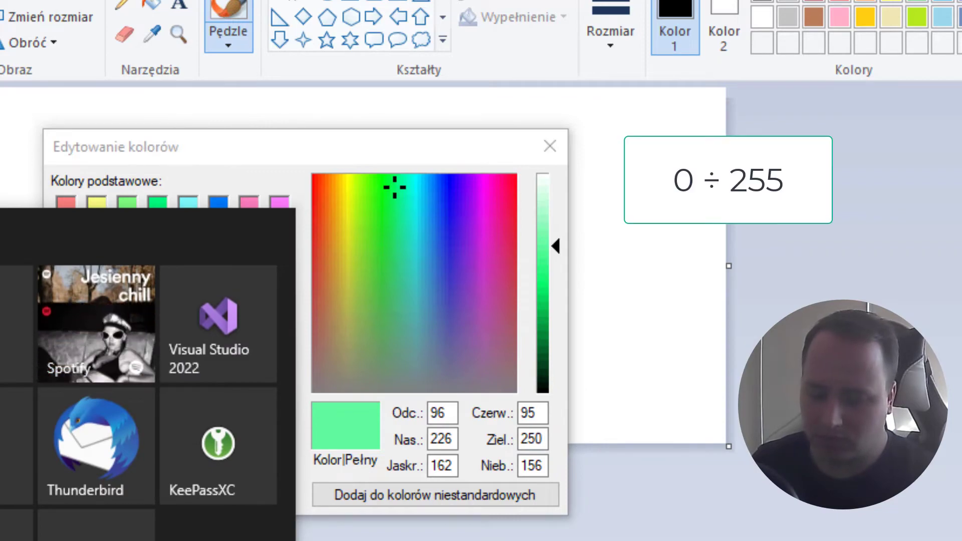
{"action": "type", "text": "kalk"}
{"action": "key", "text": "Return"}
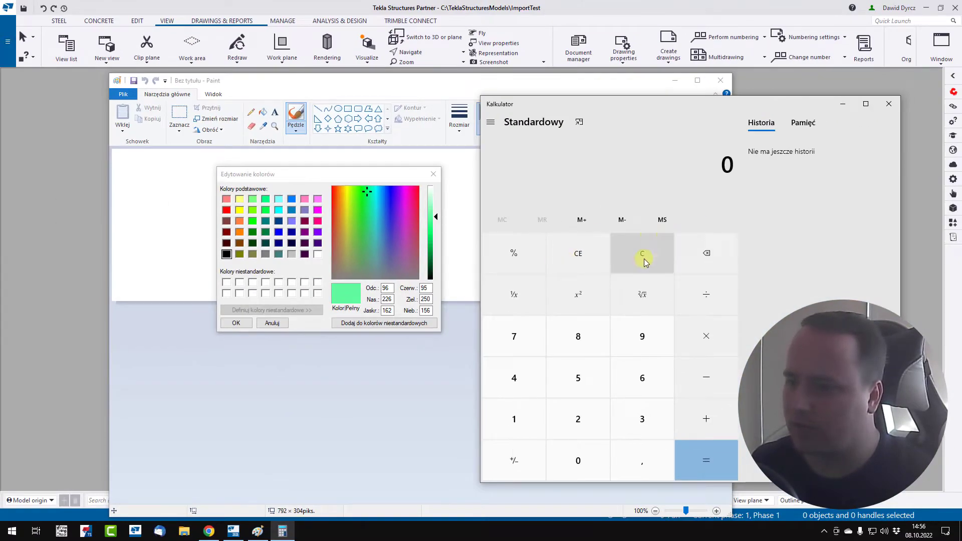
Step: Calculate 95 ÷ 255 ≈ 0,37 in Calculator, then switch back to Tekla Structures
{"action": "left_click", "coordinate": [584, 353]}
{"action": "left_click", "coordinate": [606, 372]}
{"action": "left_click", "coordinate": [707, 295]}
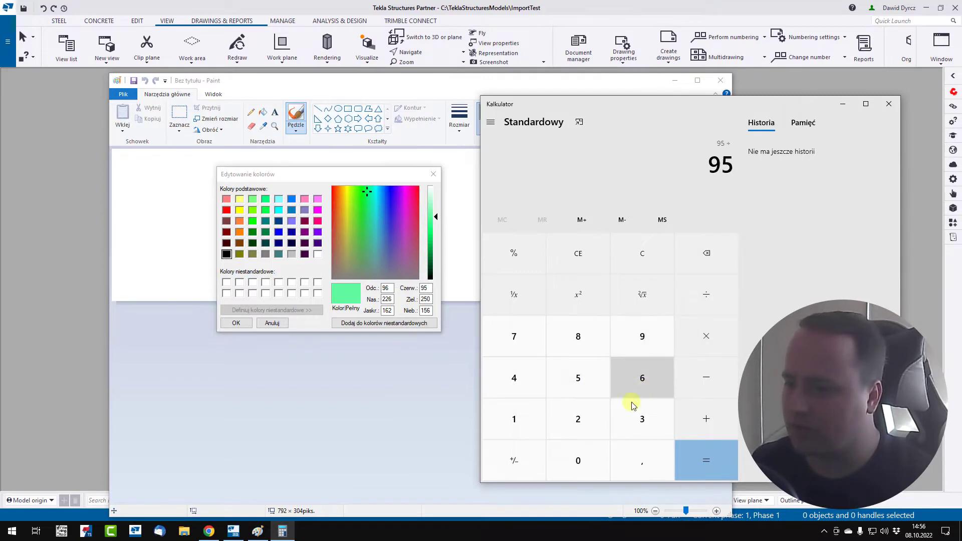
{"action": "left_click", "coordinate": [587, 415]}
{"action": "left_click", "coordinate": [590, 382]}
{"action": "left_click", "coordinate": [593, 384]}
{"action": "left_click", "coordinate": [719, 461]}
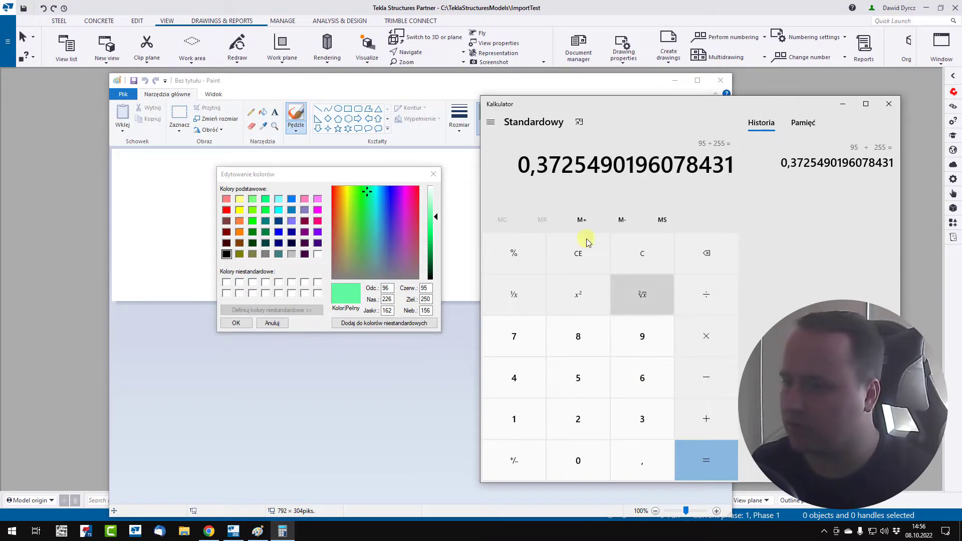
{"action": "left_click_drag", "start_coordinate": [521, 161], "coordinate": [558, 162]}
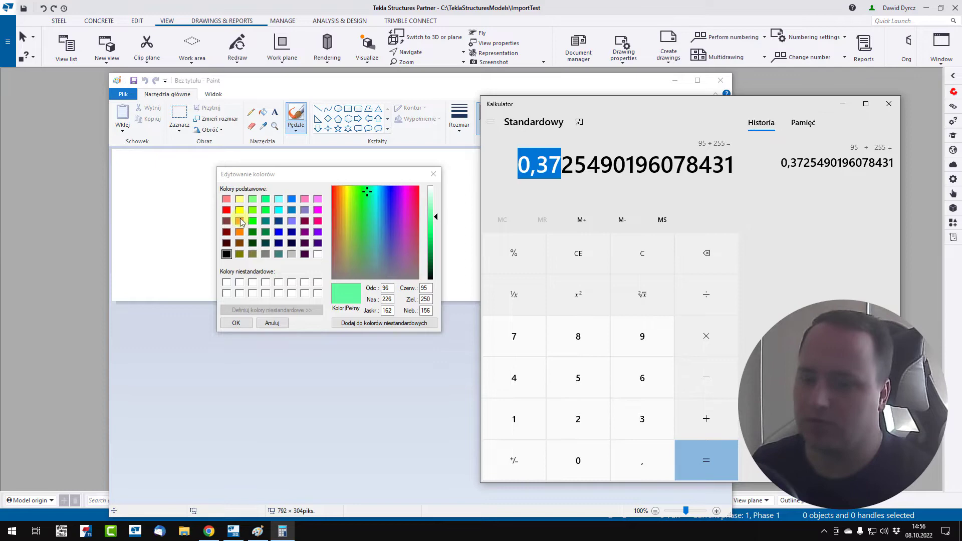
{"action": "left_click", "coordinate": [234, 530]}
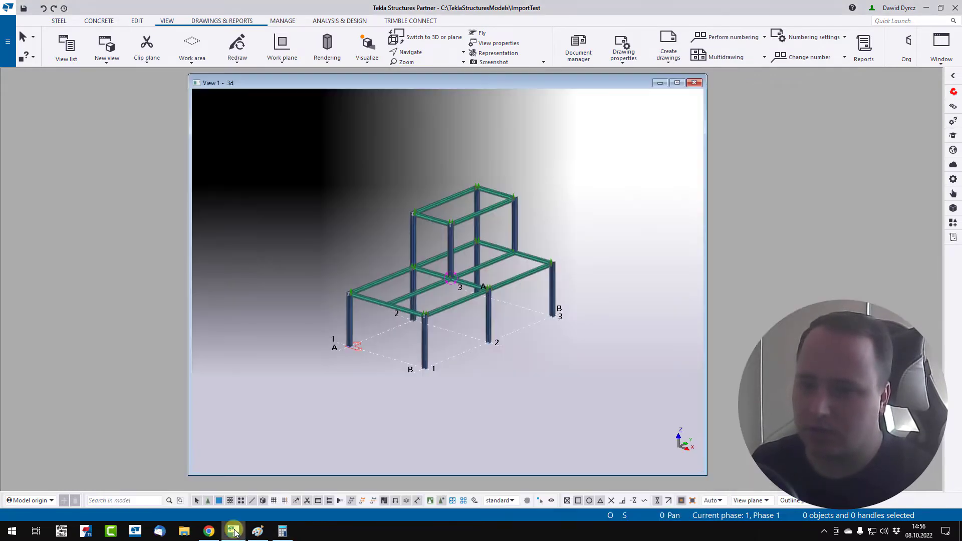
Step: Start entering XS_BACKGROUND_COLOR1 as 0.37, checking Paint's values and the Calculator result
{"action": "key", "text": "ctrl+e"}
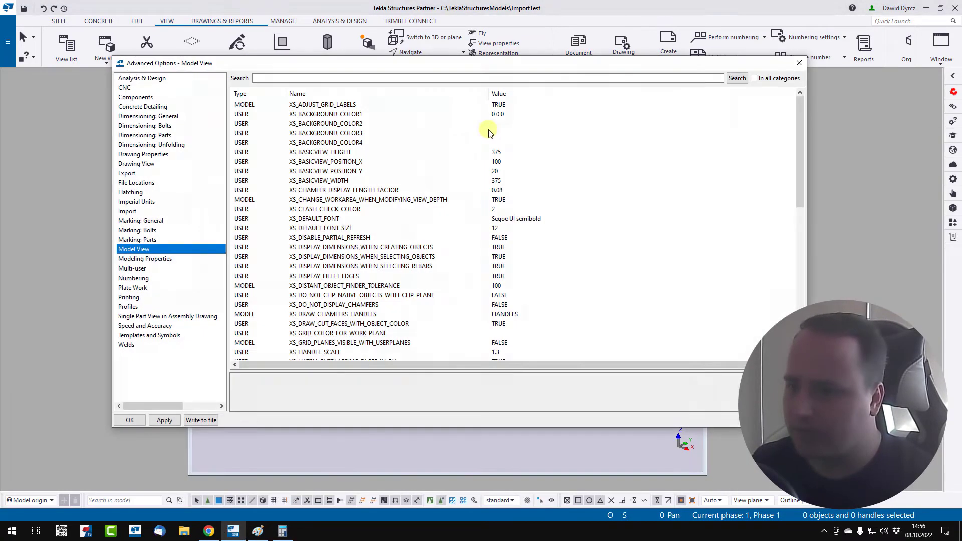
{"action": "left_click", "coordinate": [501, 114]}
{"action": "left_click", "coordinate": [499, 114]}
{"action": "type", "text": "0.37"}
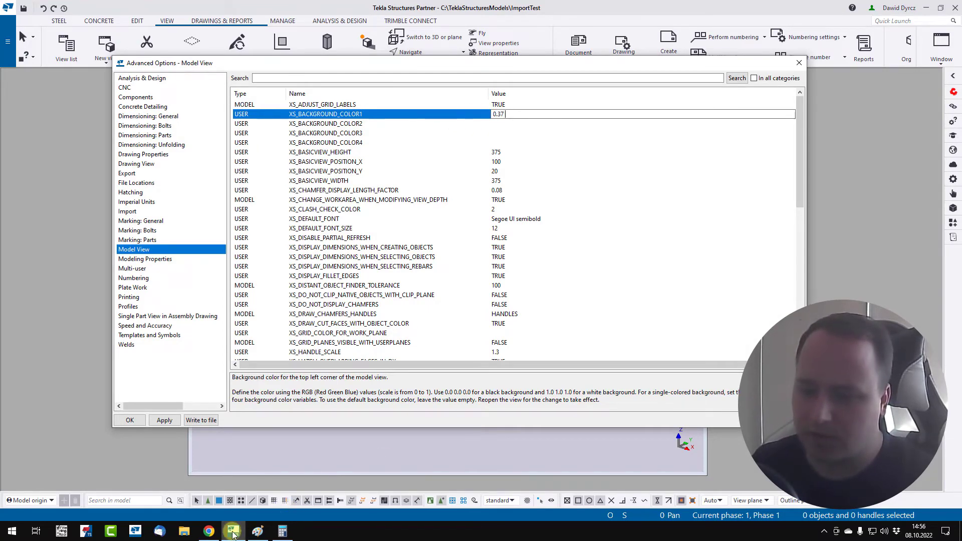
{"action": "left_click", "coordinate": [257, 531]}
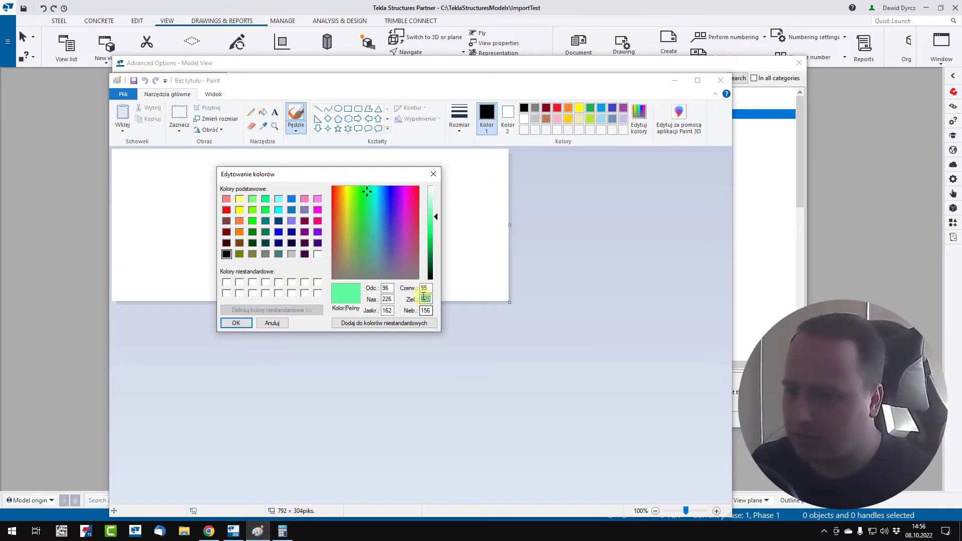
{"action": "left_click", "coordinate": [282, 532]}
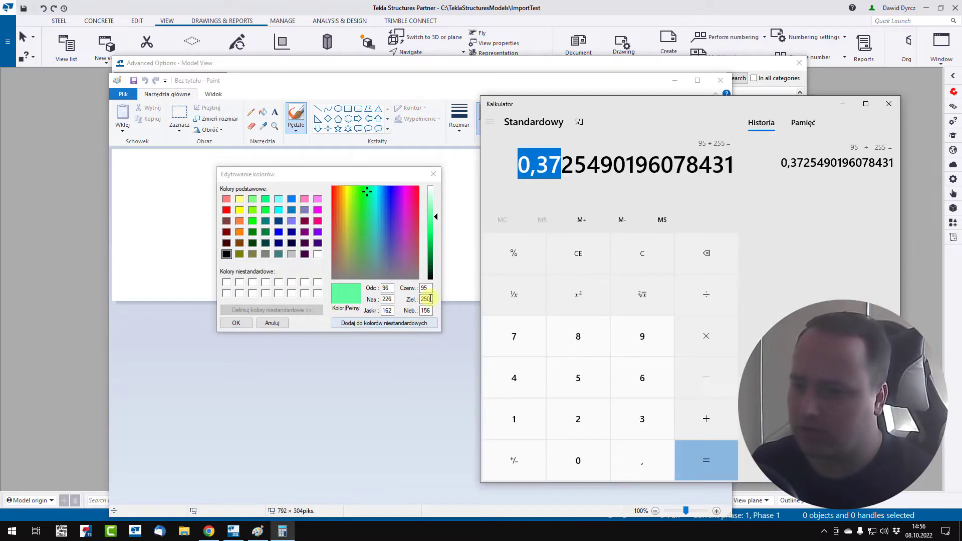
{"action": "left_click", "coordinate": [233, 531]}
Step: Convert the blue component with 155 ÷ 255 ≈ 0,61 in Calculator
{"action": "left_click", "coordinate": [533, 115]}
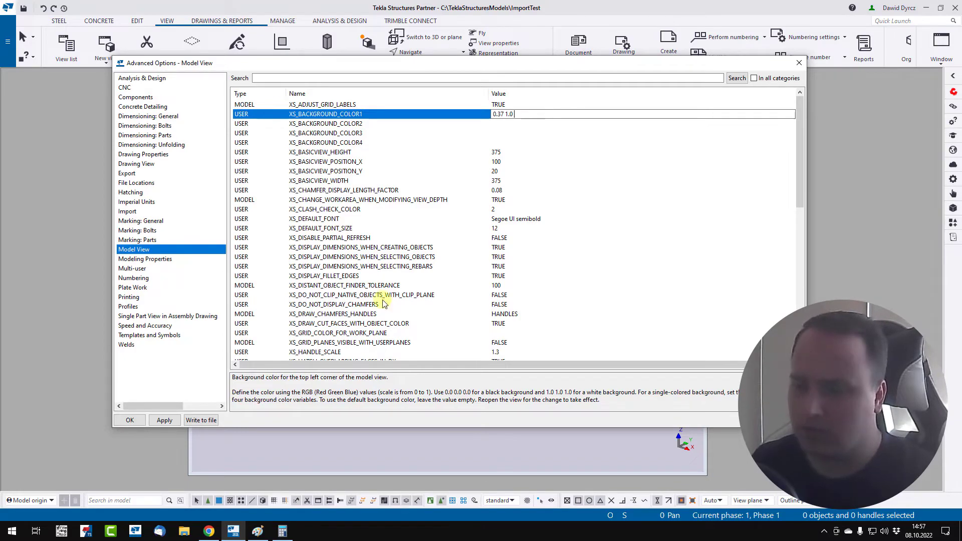
{"action": "left_click", "coordinate": [208, 533]}
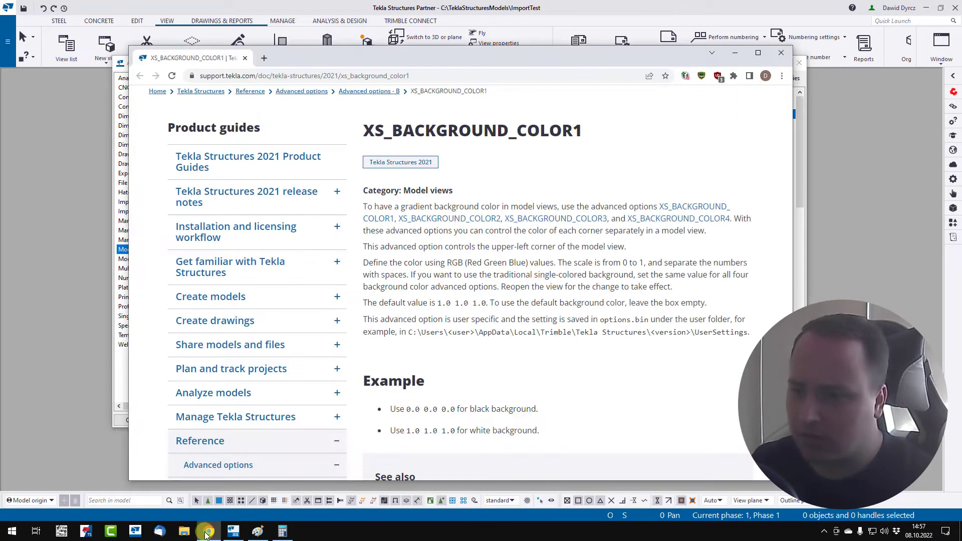
{"action": "left_click", "coordinate": [233, 531]}
{"action": "left_click", "coordinate": [257, 531]}
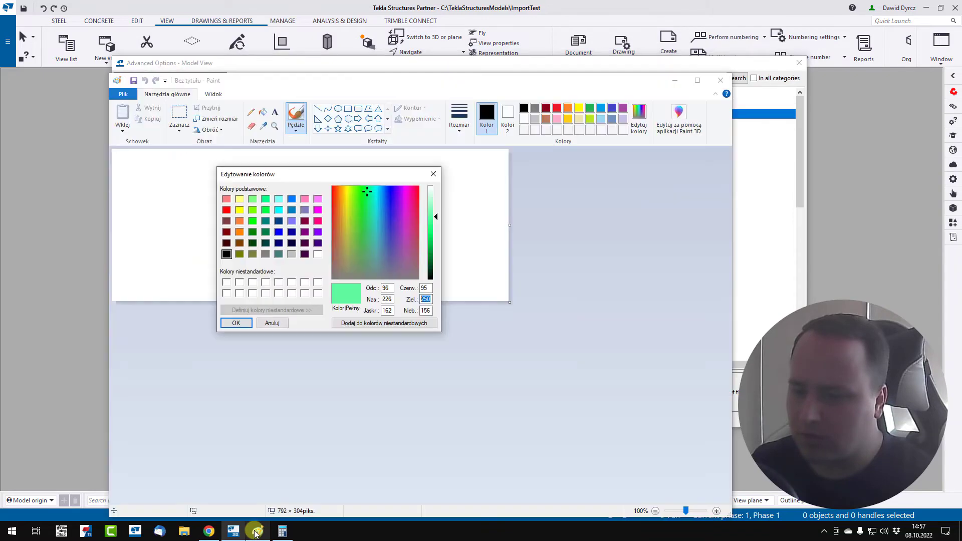
{"action": "left_click", "coordinate": [282, 531]}
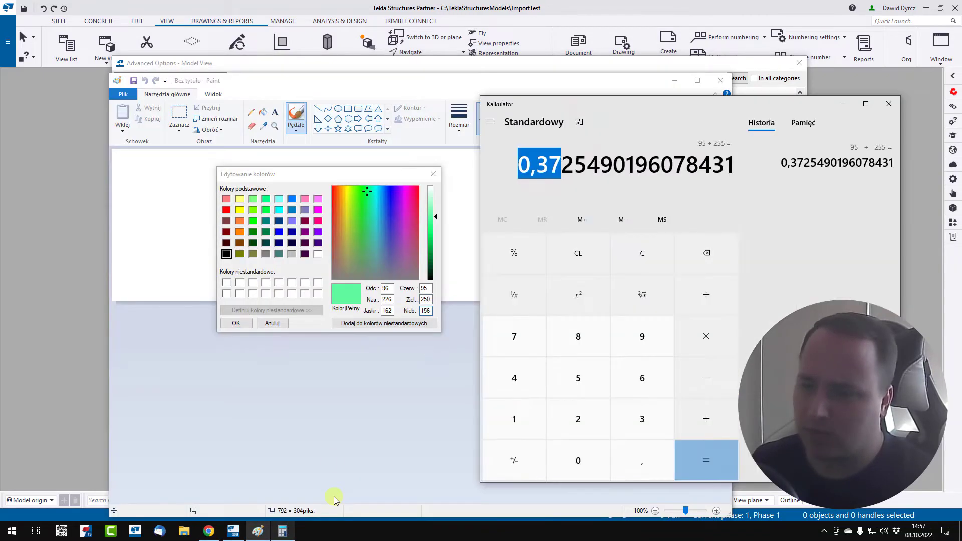
{"action": "type", "text": "156*255"}
{"action": "key", "text": "Return"}
{"action": "type", "text": "155"}
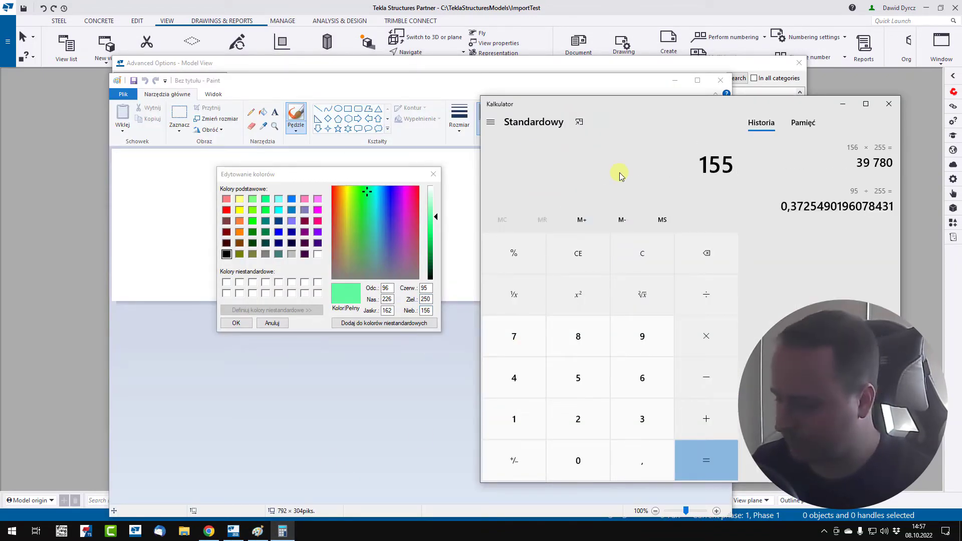
{"action": "type", "text": "/255"}
{"action": "key", "text": "Return"}
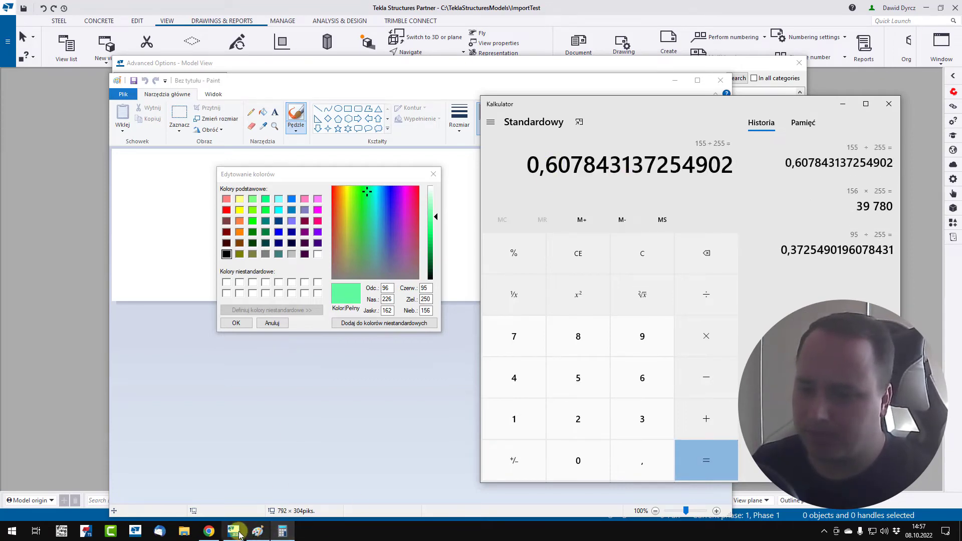
Step: Complete XS_BACKGROUND_COLOR1 as 0.37 1.0 0.6 and confirm it
{"action": "left_click", "coordinate": [258, 531]}
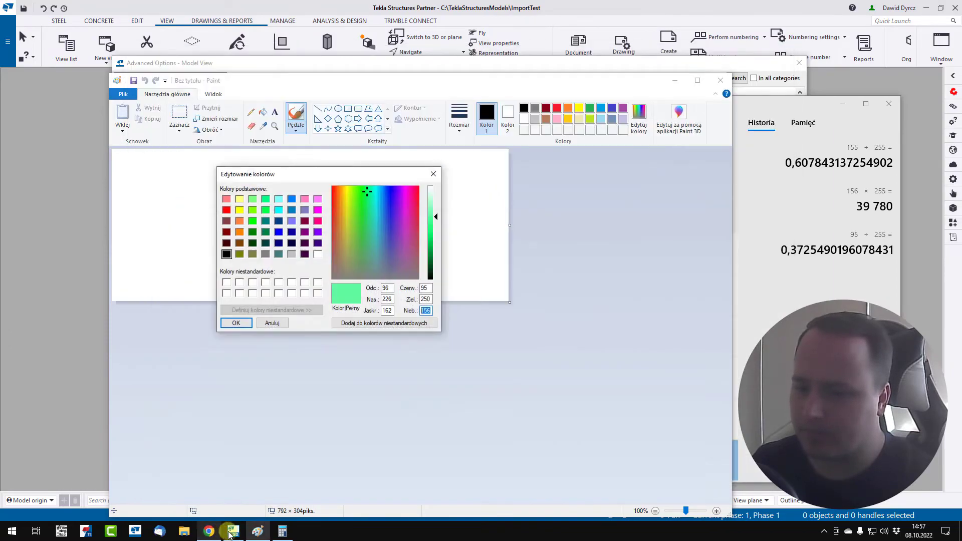
{"action": "left_click", "coordinate": [232, 532]}
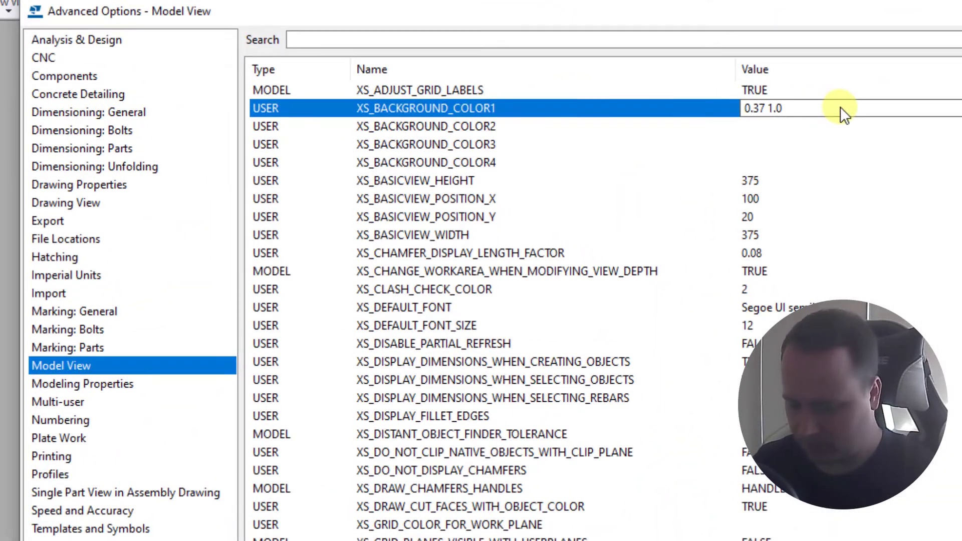
{"action": "type", "text": "0.6"}
{"action": "key", "text": "Return"}
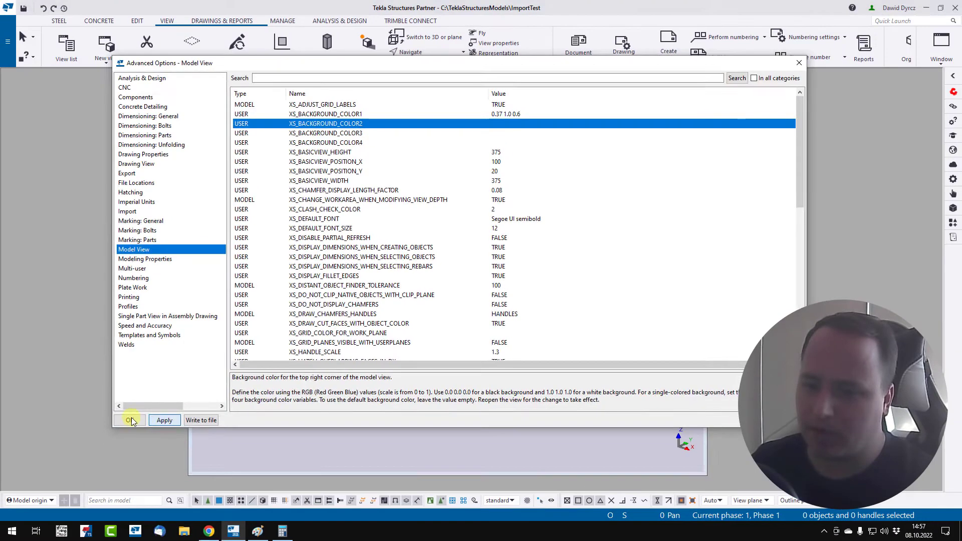
Step: Save the options and reopen the 3d view showing the light green gradient
{"action": "left_click", "coordinate": [132, 476]}
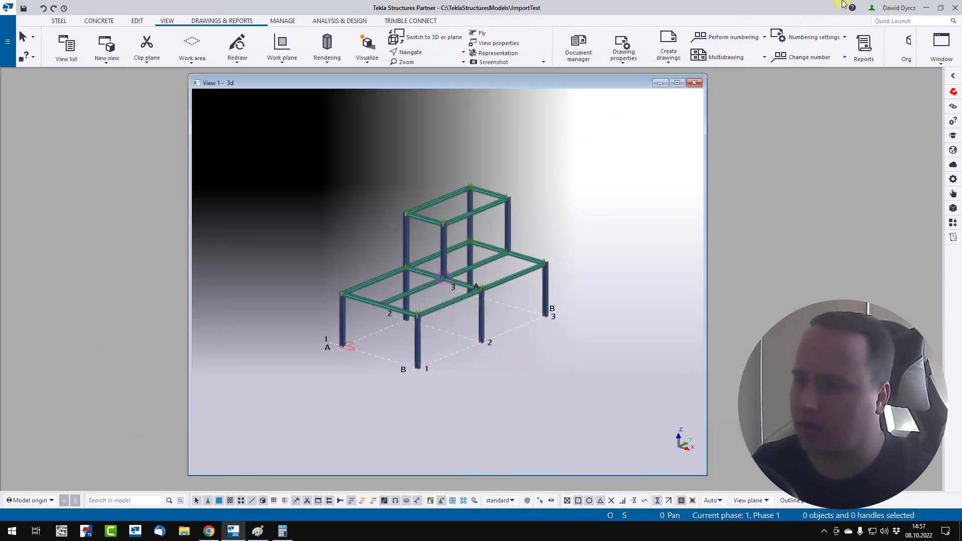
{"action": "left_click", "coordinate": [694, 83]}
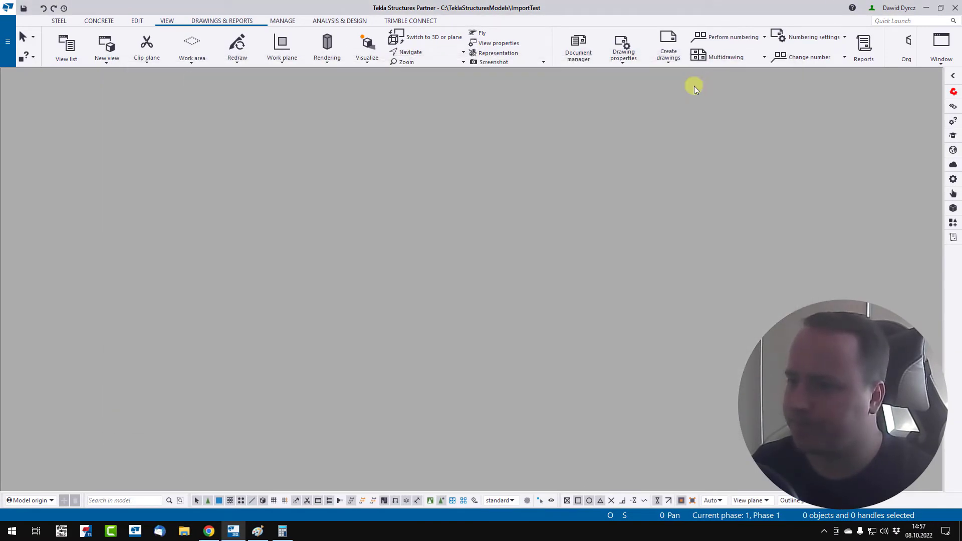
{"action": "left_click", "coordinate": [67, 55]}
{"action": "left_click", "coordinate": [285, 197]}
{"action": "left_click", "coordinate": [398, 135]}
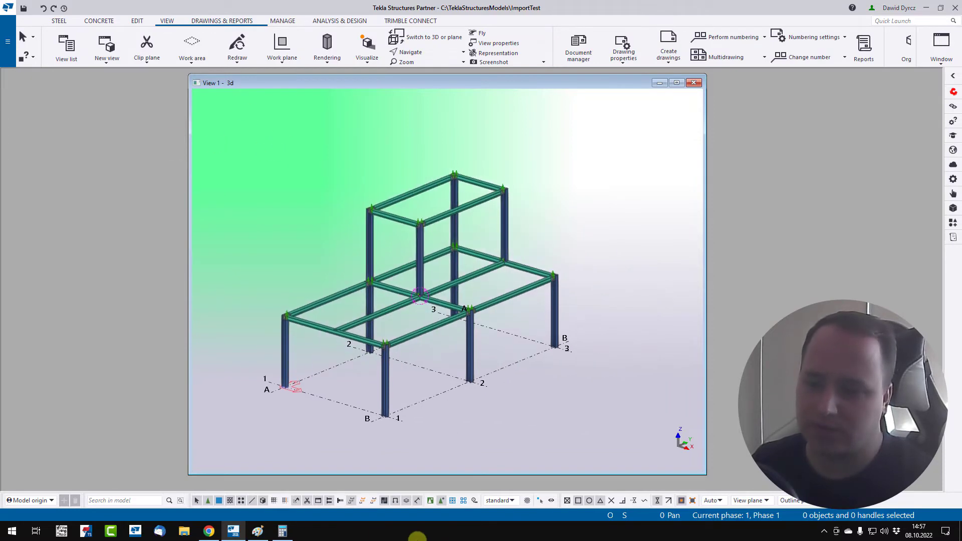
Step: Cancel Paint's Edit Colors dialog and close Paint
{"action": "left_click", "coordinate": [258, 532]}
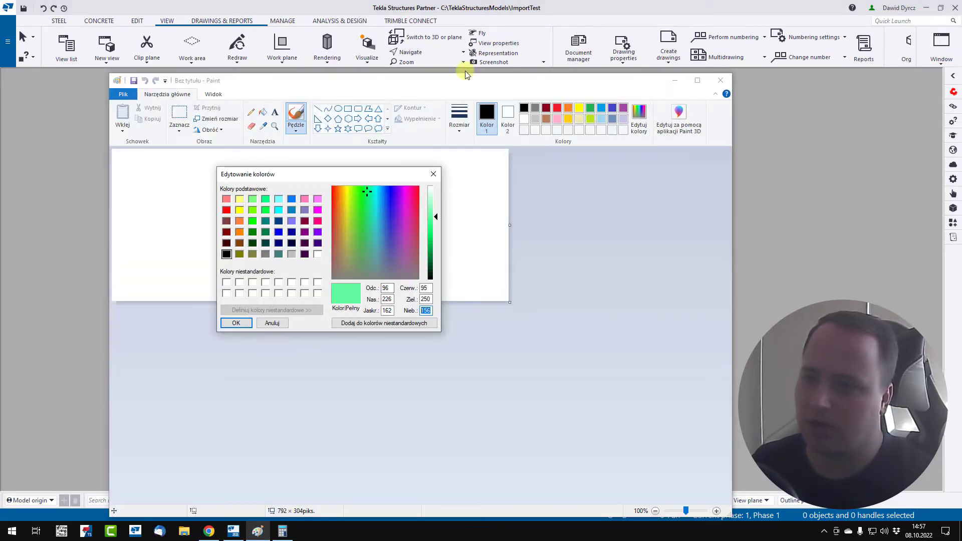
{"action": "left_click", "coordinate": [275, 323]}
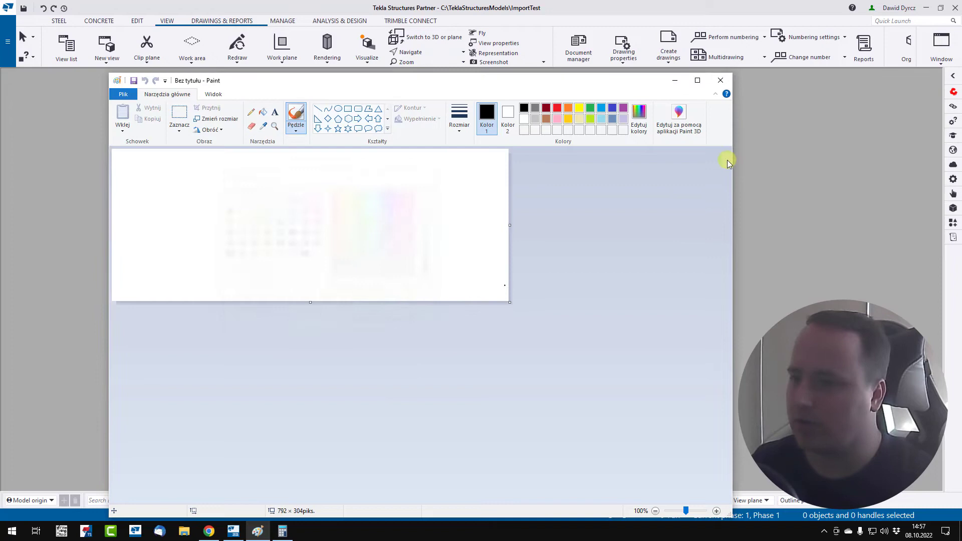
{"action": "left_click", "coordinate": [720, 81]}
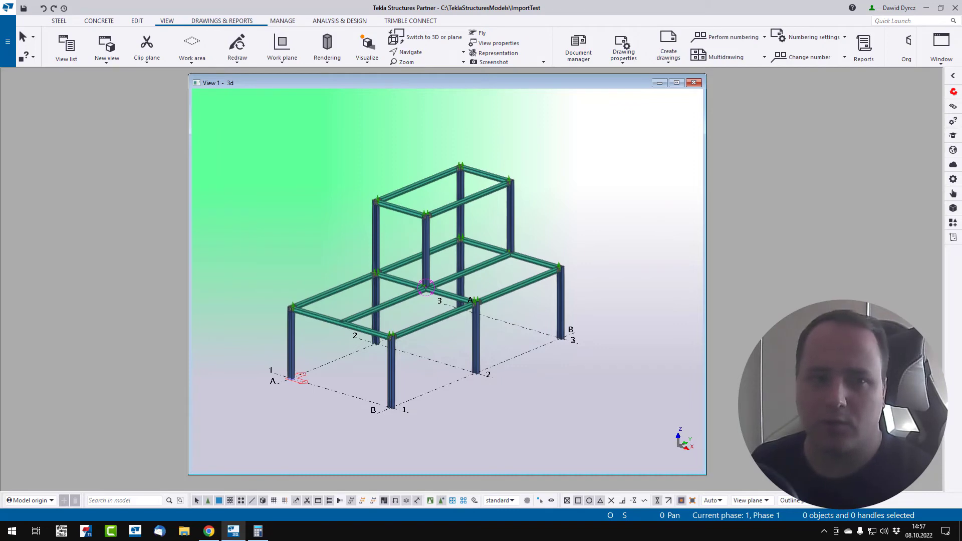
{"action": "key", "text": "alt+Tab"}
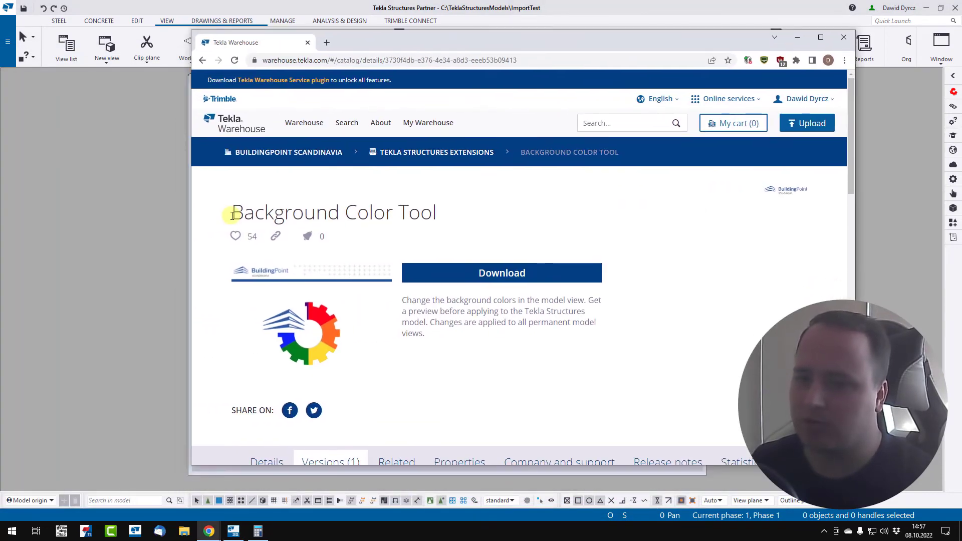
{"action": "left_click_drag", "start_coordinate": [233, 213], "coordinate": [437, 212]}
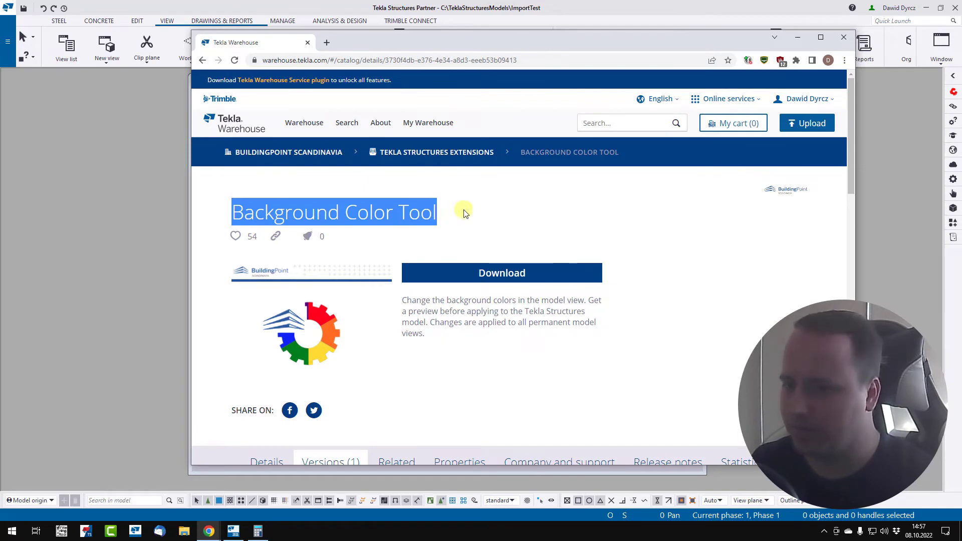
{"action": "left_click", "coordinate": [458, 210]}
{"action": "scroll", "coordinate": [435, 225], "scroll_direction": "down", "scroll_amount": 4}
{"action": "scroll", "coordinate": [421, 251], "scroll_direction": "down", "scroll_amount": 4}
{"action": "scroll", "coordinate": [414, 280], "scroll_direction": "up", "scroll_amount": 4}
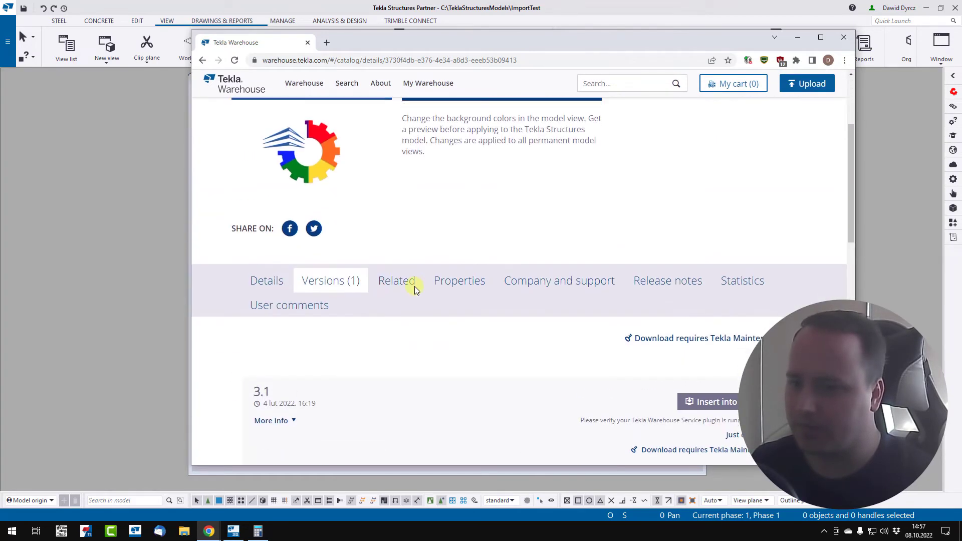
{"action": "scroll", "coordinate": [469, 322], "scroll_direction": "down", "scroll_amount": 3}
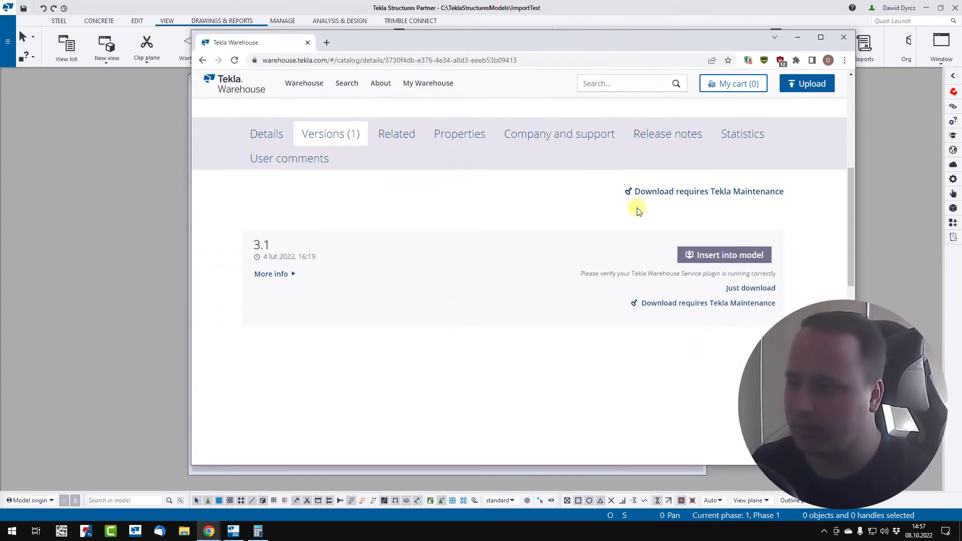
{"action": "left_click", "coordinate": [797, 37]}
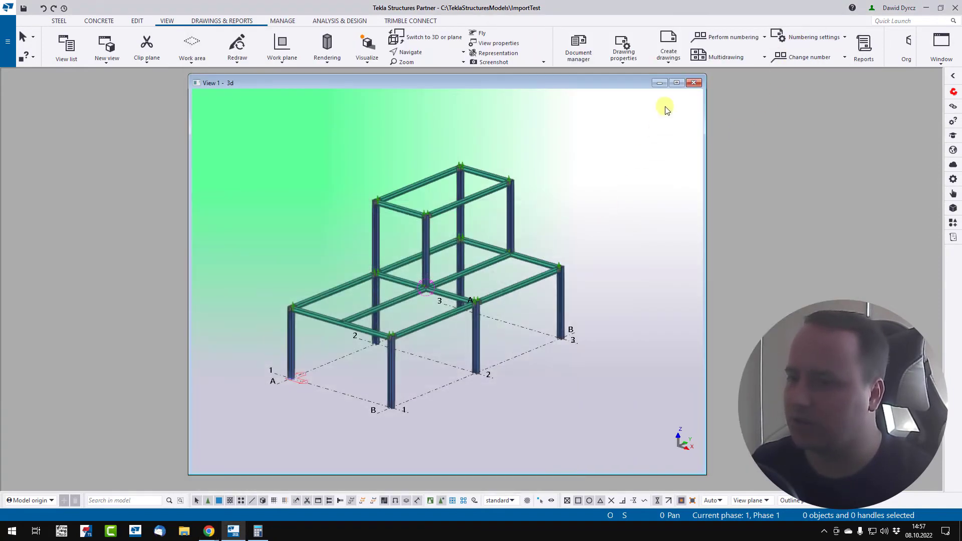
Step: Launch BackgroundColorTool from the Applications & components catalog, found by searching 'back'
{"action": "left_click", "coordinate": [952, 224]}
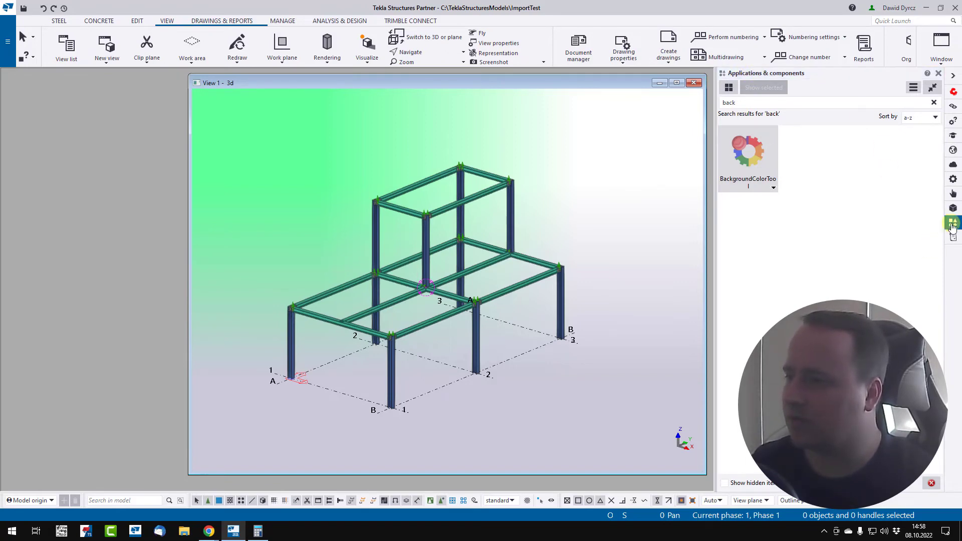
{"action": "double_click", "coordinate": [757, 159]}
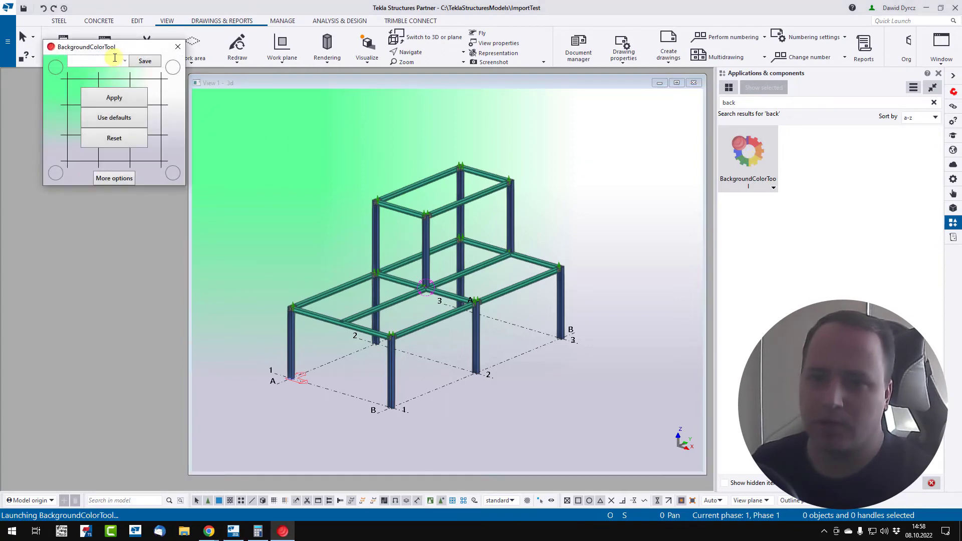
Step: Set the top-left corner of the view background to lavender in BackgroundColorTool and apply it
{"action": "left_click_drag", "start_coordinate": [148, 71], "coordinate": [111, 120]}
{"action": "left_click", "coordinate": [60, 140]}
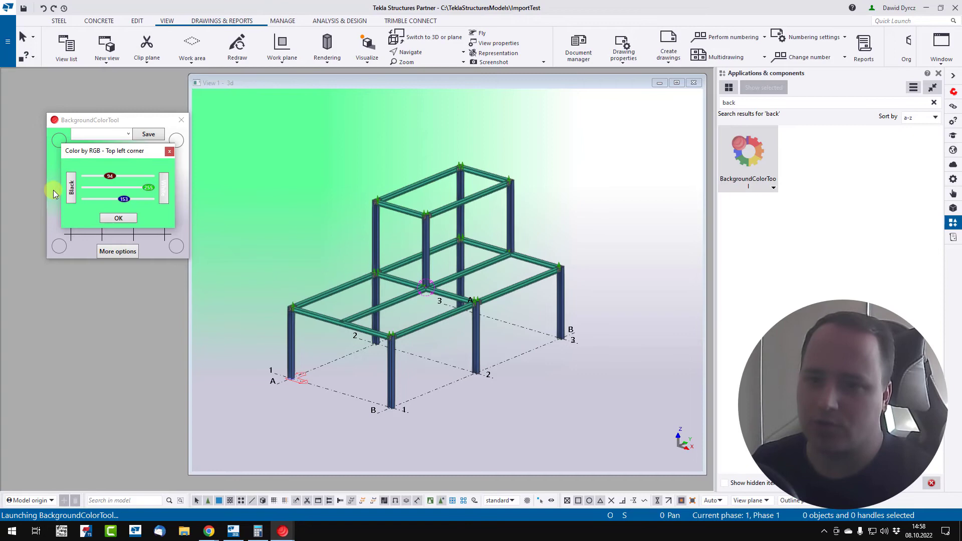
{"action": "mouse_move", "coordinate": [114, 180]}
{"action": "left_mouse_down"}
{"action": "mouse_move", "coordinate": [135, 191]}
{"action": "mouse_move", "coordinate": [126, 189]}
{"action": "left_mouse_up"}
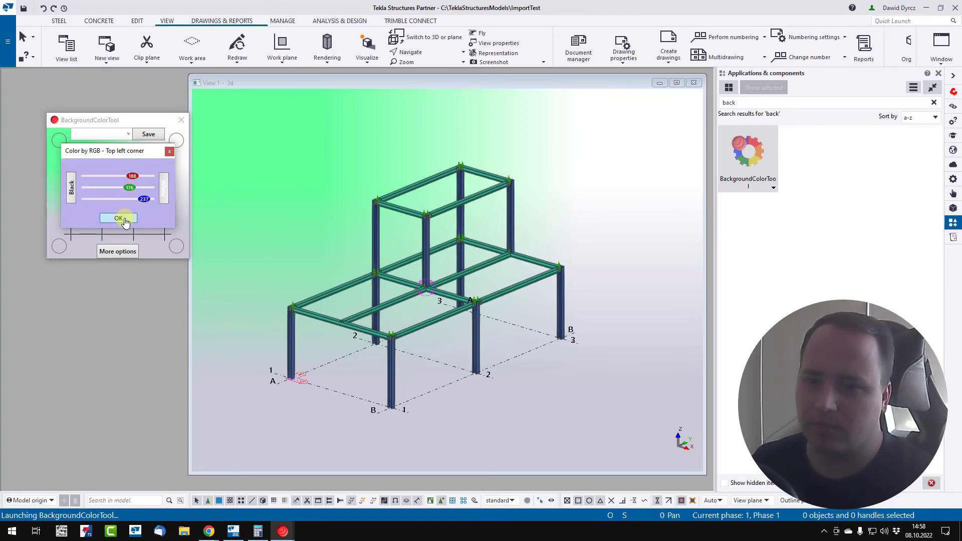
{"action": "left_click", "coordinate": [119, 218]}
{"action": "left_click", "coordinate": [118, 170]}
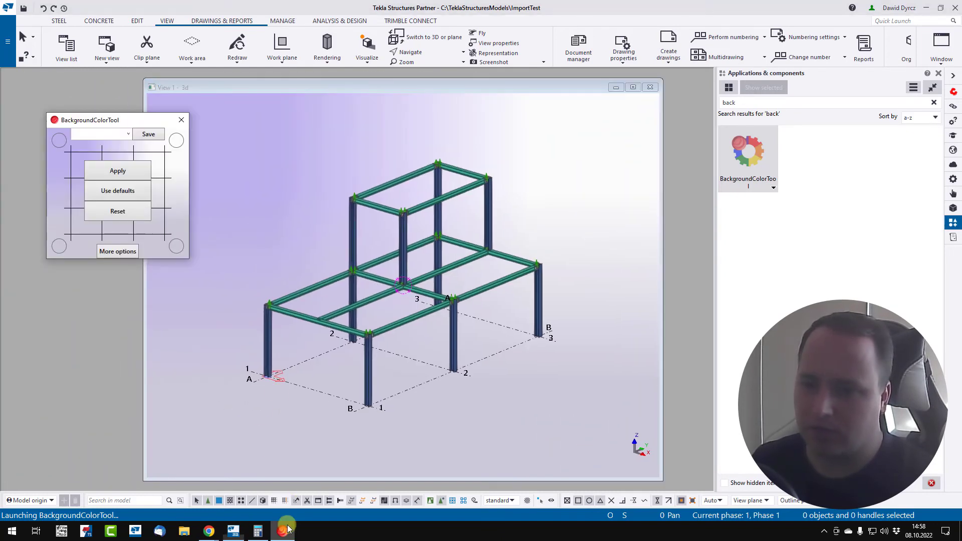
Step: Set the bottom-right background corner to yellow and apply it to the 3D view
{"action": "left_click", "coordinate": [182, 246]}
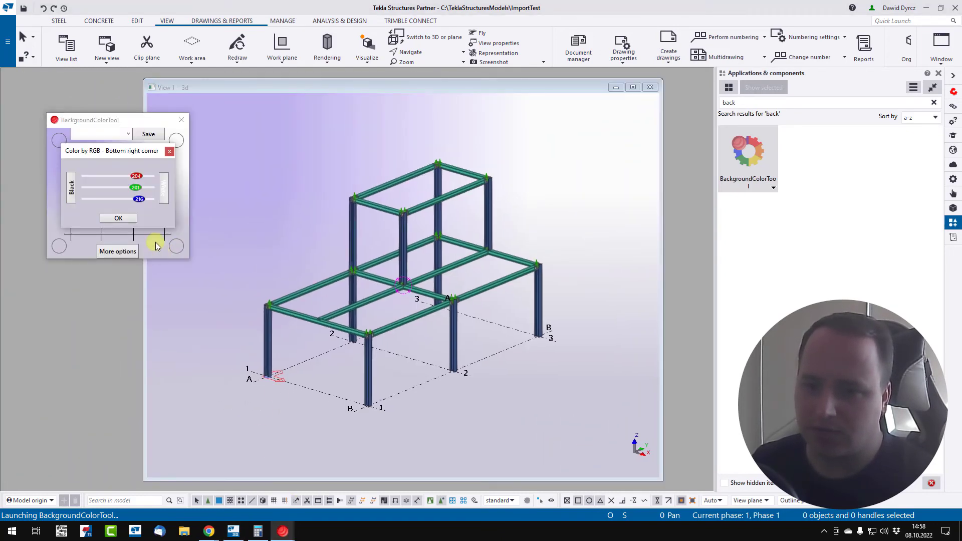
{"action": "left_click", "coordinate": [122, 218]}
{"action": "left_click", "coordinate": [123, 170]}
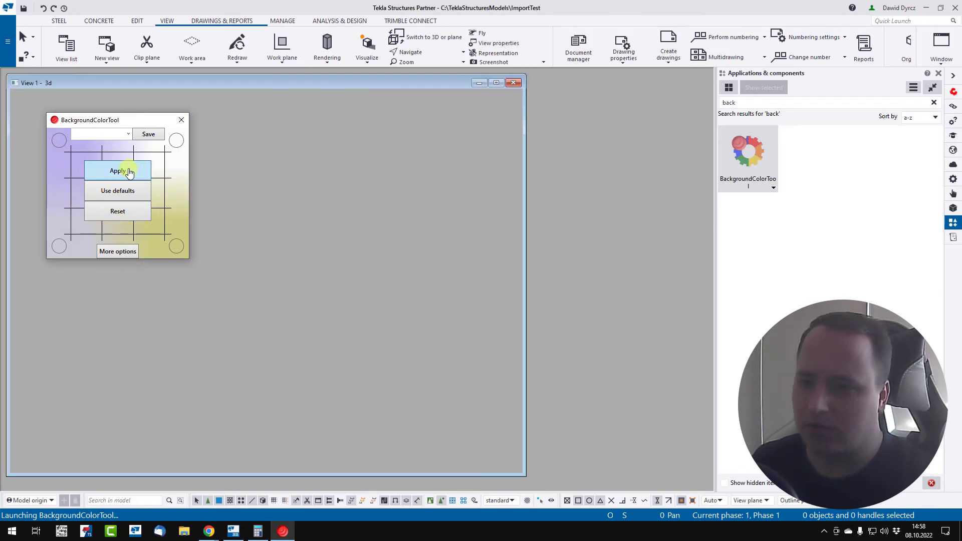
{"action": "left_click_drag", "start_coordinate": [329, 86], "coordinate": [480, 80]}
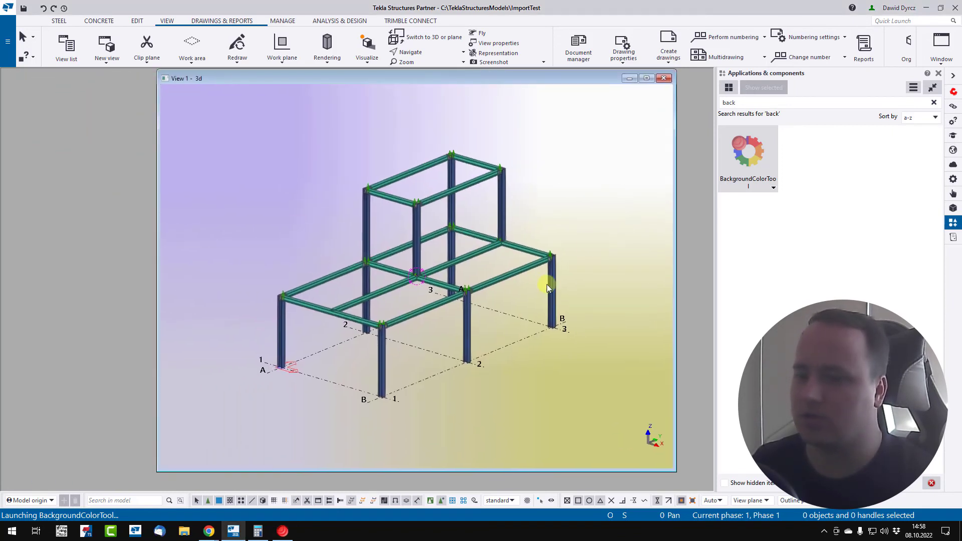